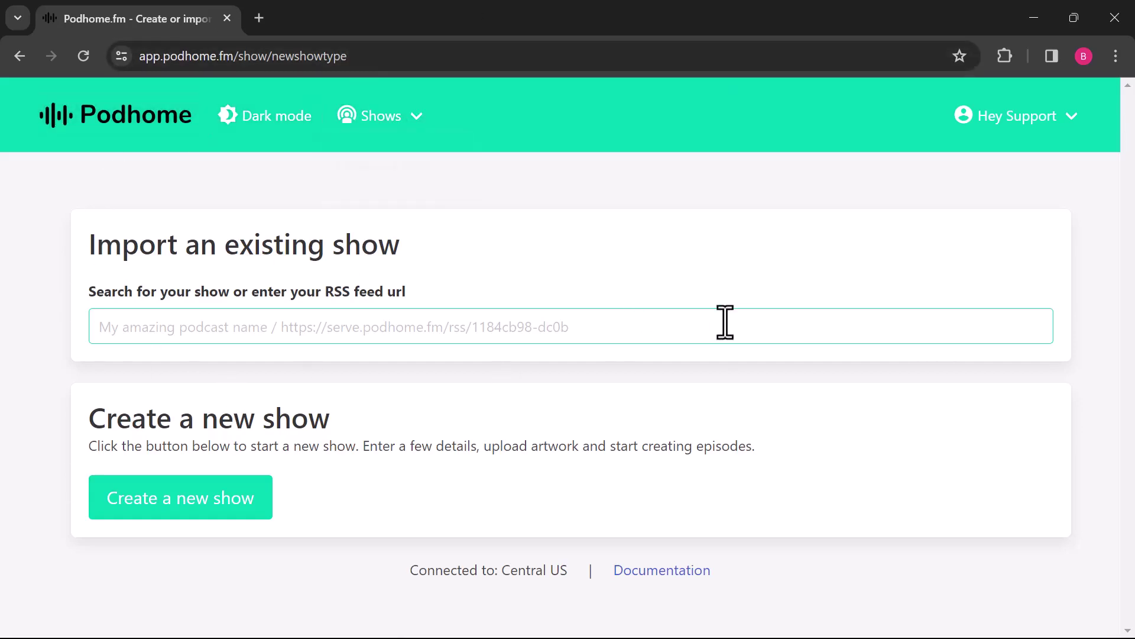
Step: Create a new show and upload 'The early years.png' from Downloads as its artwork
{"action": "left_click", "coordinate": [223, 503]}
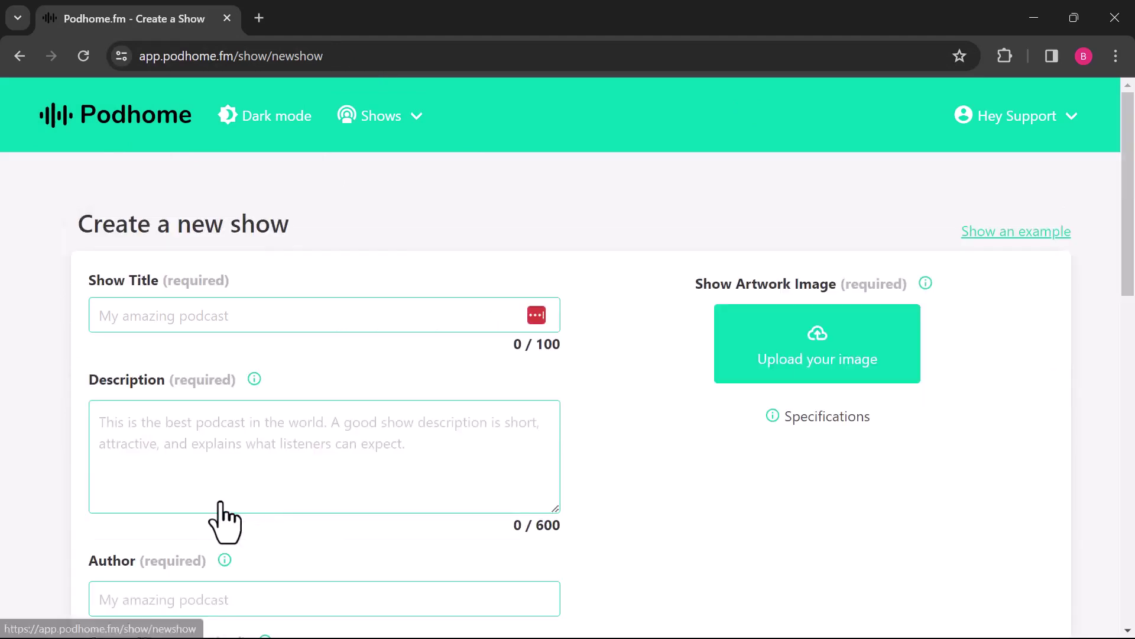
{"action": "left_click", "coordinate": [803, 372]}
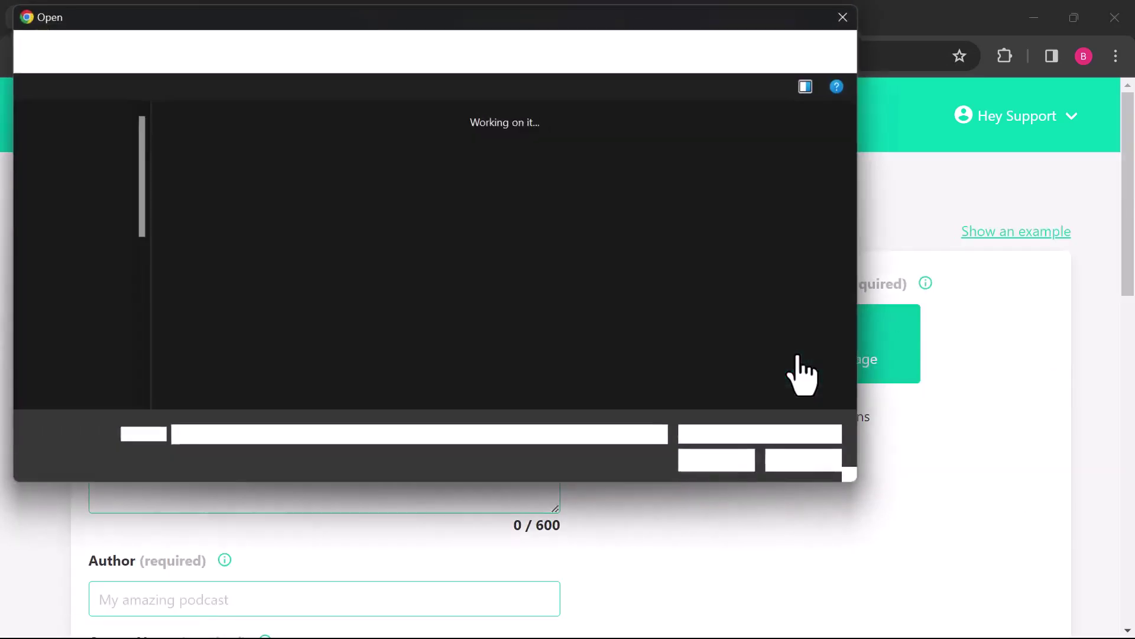
{"action": "left_click", "coordinate": [570, 228]}
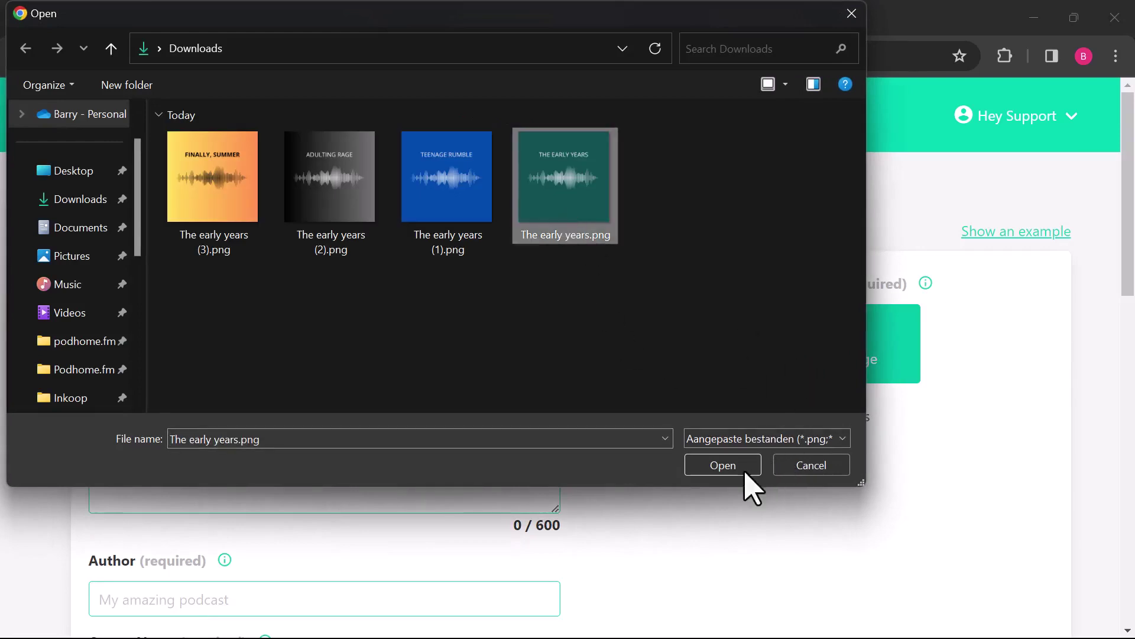
{"action": "left_click", "coordinate": [725, 465]}
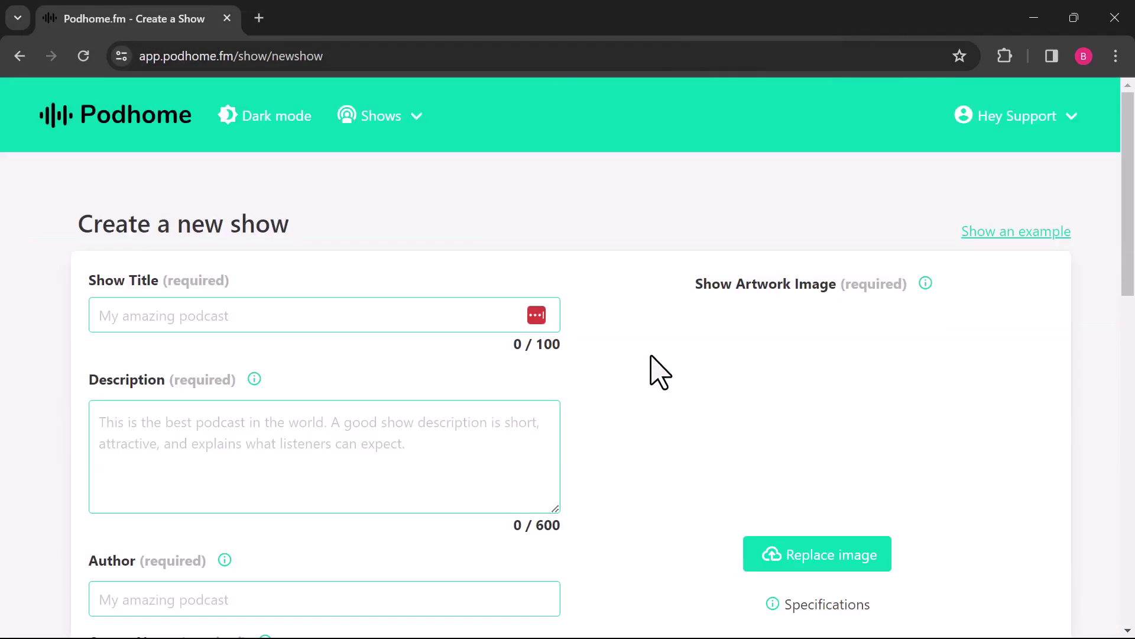
Step: Enter show title 'My DJ show', description 'Cool show' and author 'Podhome'
{"action": "left_click", "coordinate": [290, 317]}
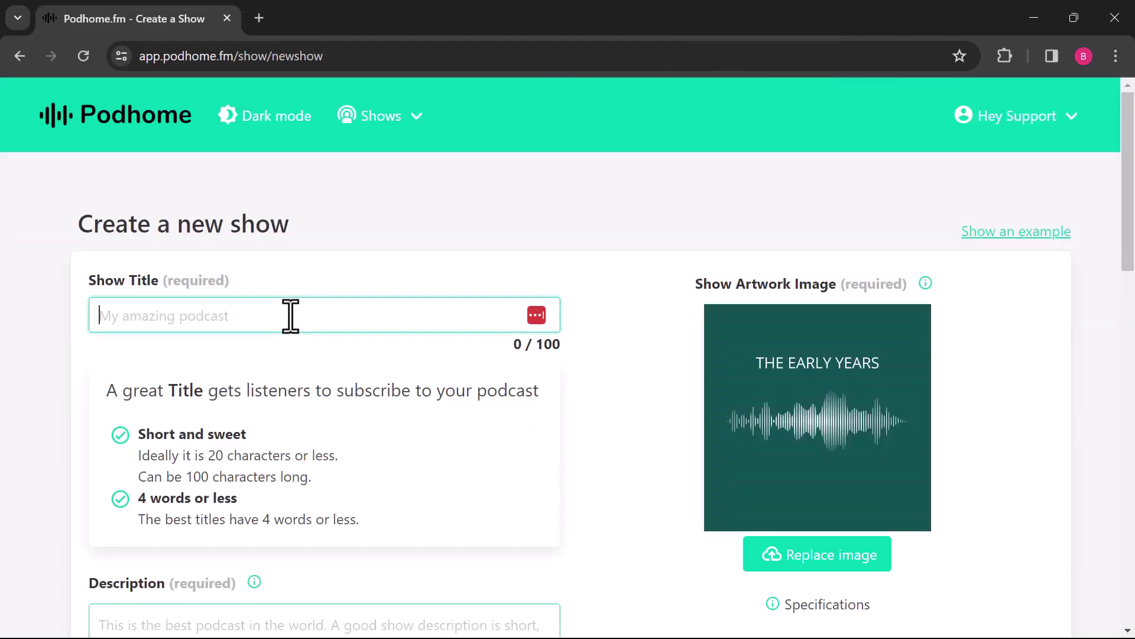
{"action": "type", "text": "My DJ"}
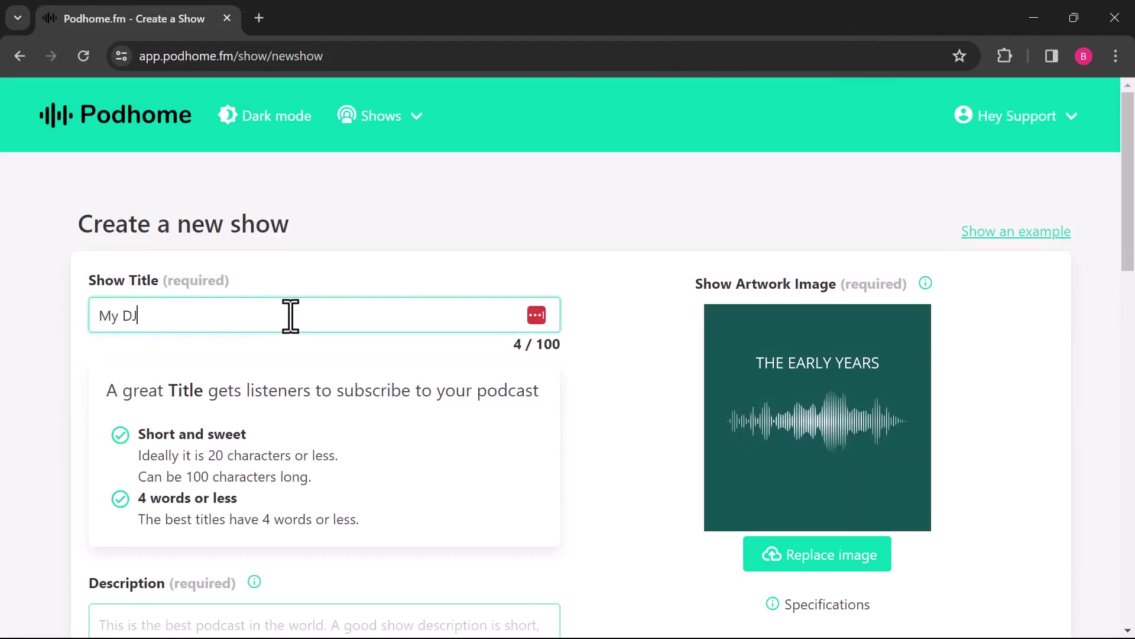
{"action": "type", "text": " show"}
{"action": "scroll", "coordinate": [290, 317], "scroll_direction": "down", "scroll_amount": 6}
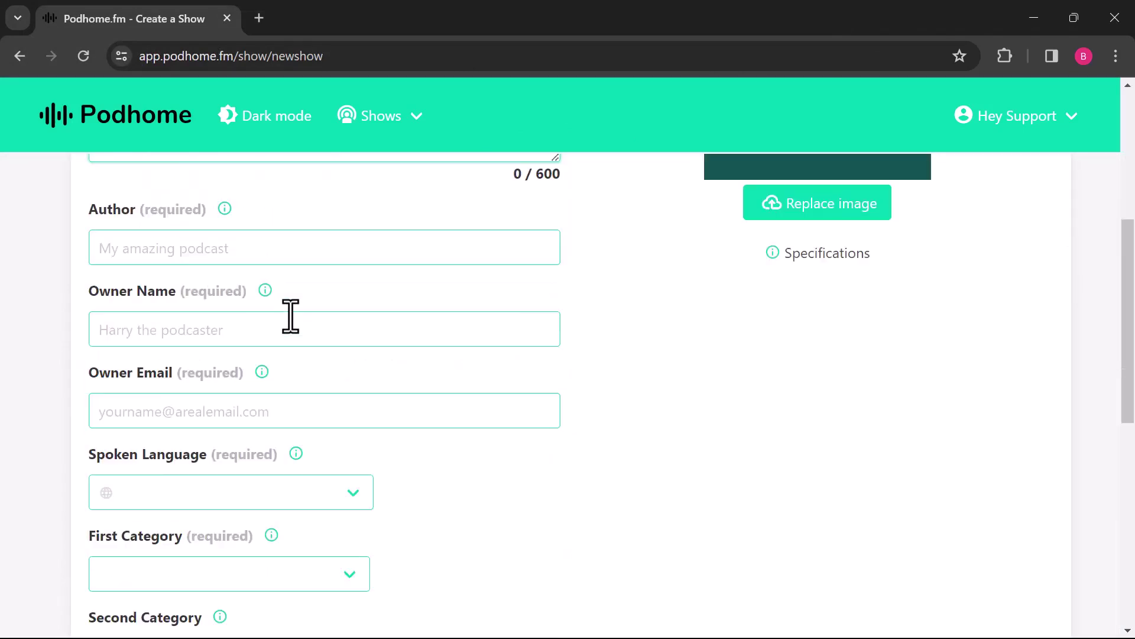
{"action": "scroll", "coordinate": [292, 317], "scroll_direction": "up", "scroll_amount": 6}
{"action": "left_click", "coordinate": [208, 444]}
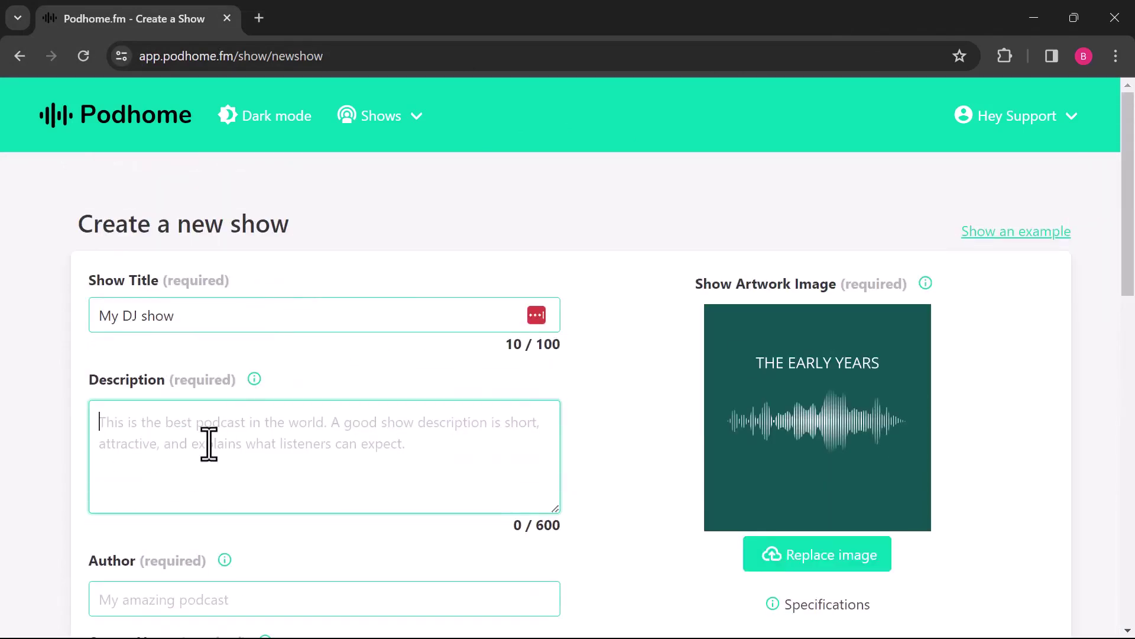
{"action": "type", "text": "Cool show"}
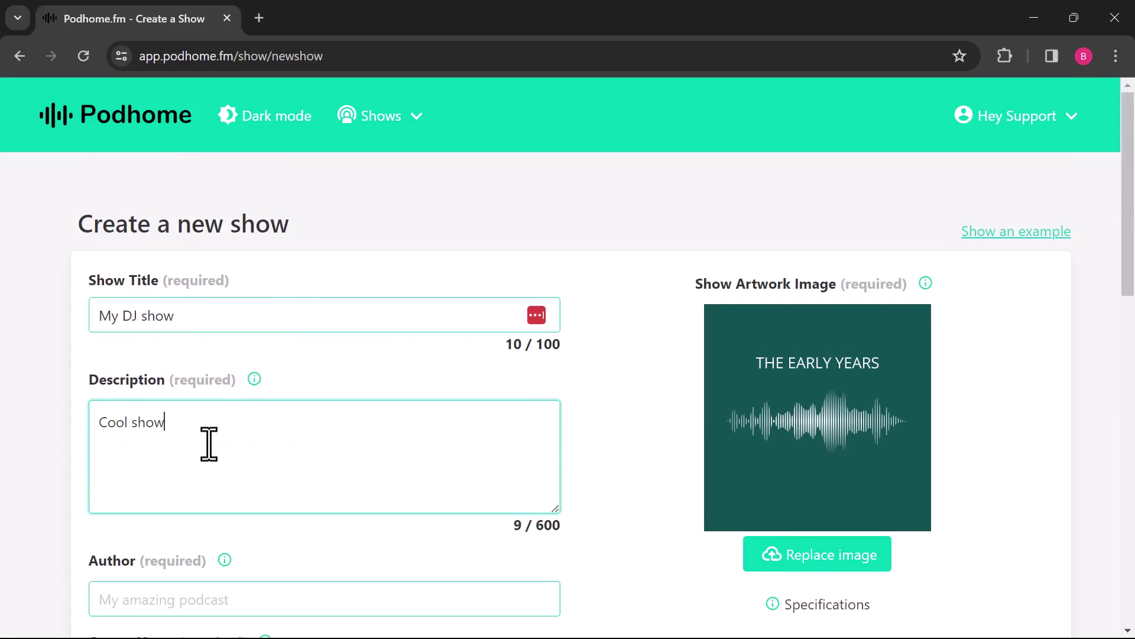
{"action": "scroll", "coordinate": [237, 452], "scroll_direction": "down", "scroll_amount": 2}
{"action": "left_click", "coordinate": [233, 499]}
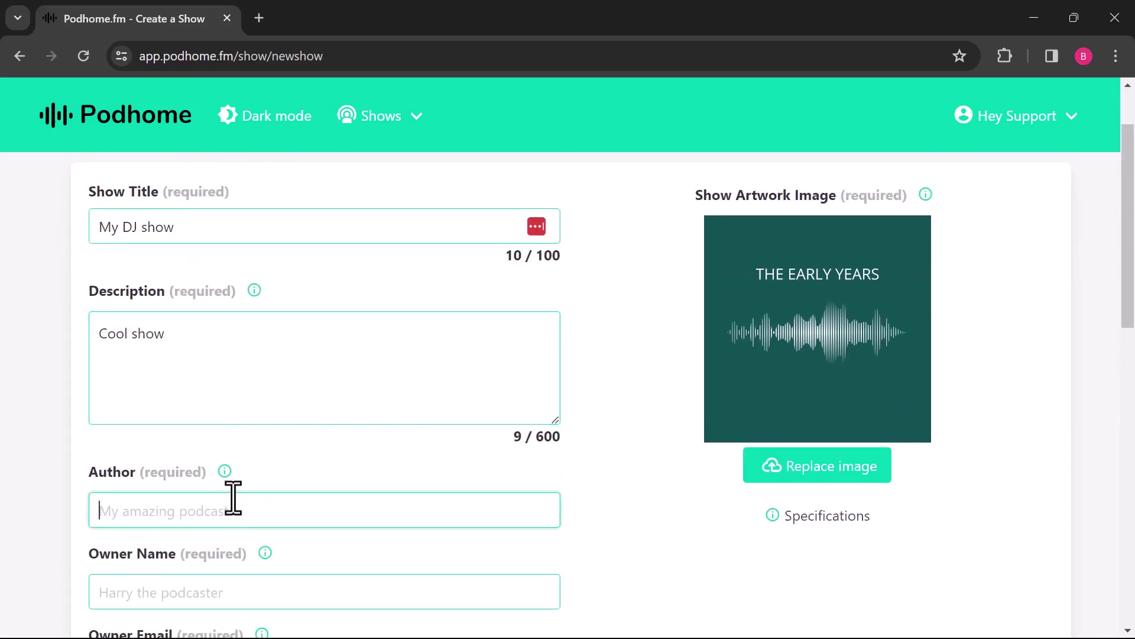
{"action": "type", "text": "Podhome"}
{"action": "scroll", "coordinate": [233, 499], "scroll_direction": "down", "scroll_amount": 3}
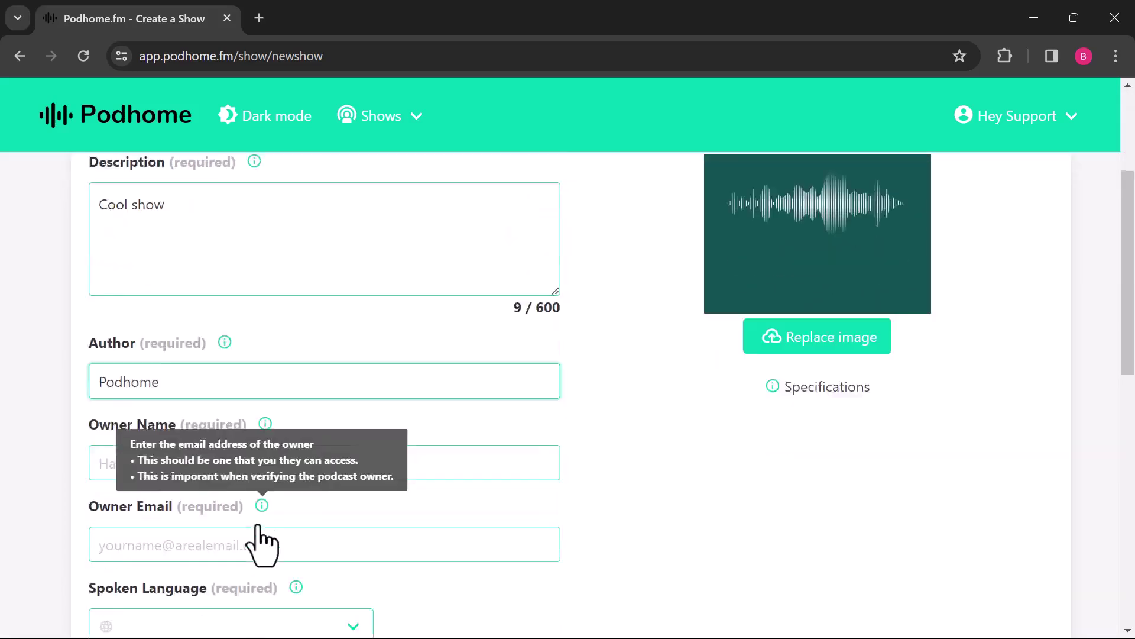
Step: Fill in the owner's name and the owner's e-mail address
{"action": "left_click", "coordinate": [230, 421]}
{"action": "type", "text": "DJ "}
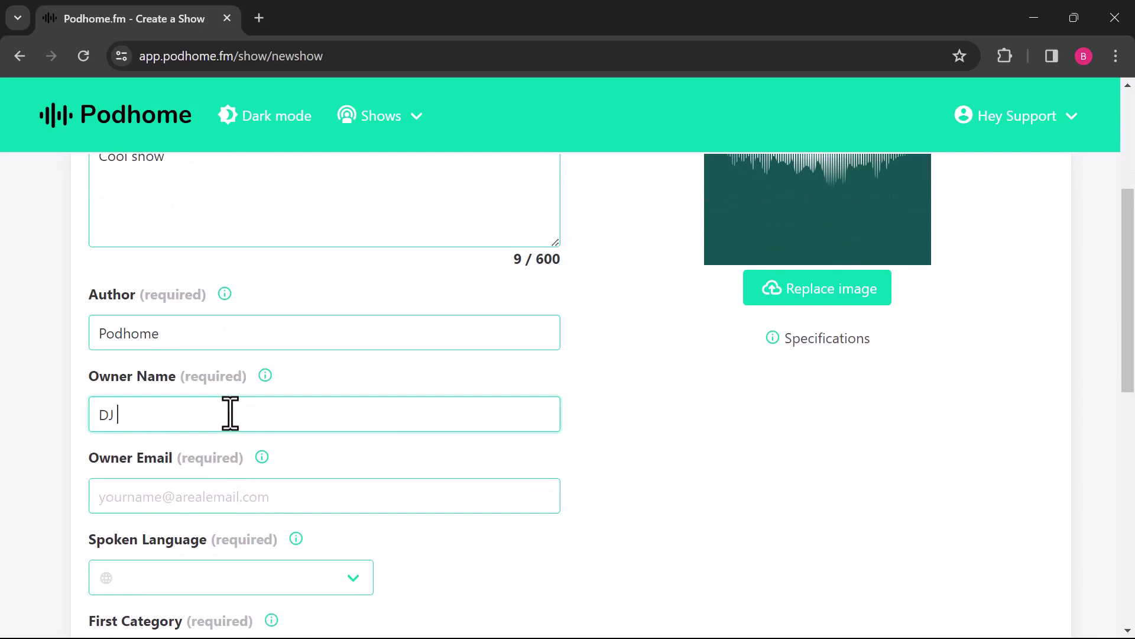
{"action": "type", "text": "Barry"}
{"action": "left_click", "coordinate": [259, 496]}
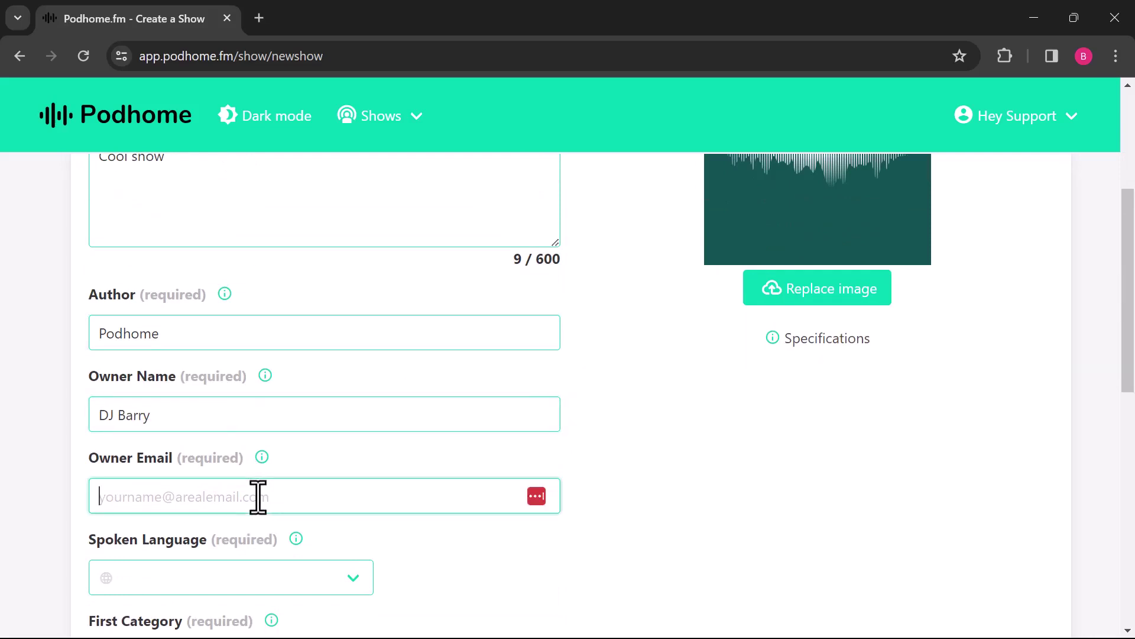
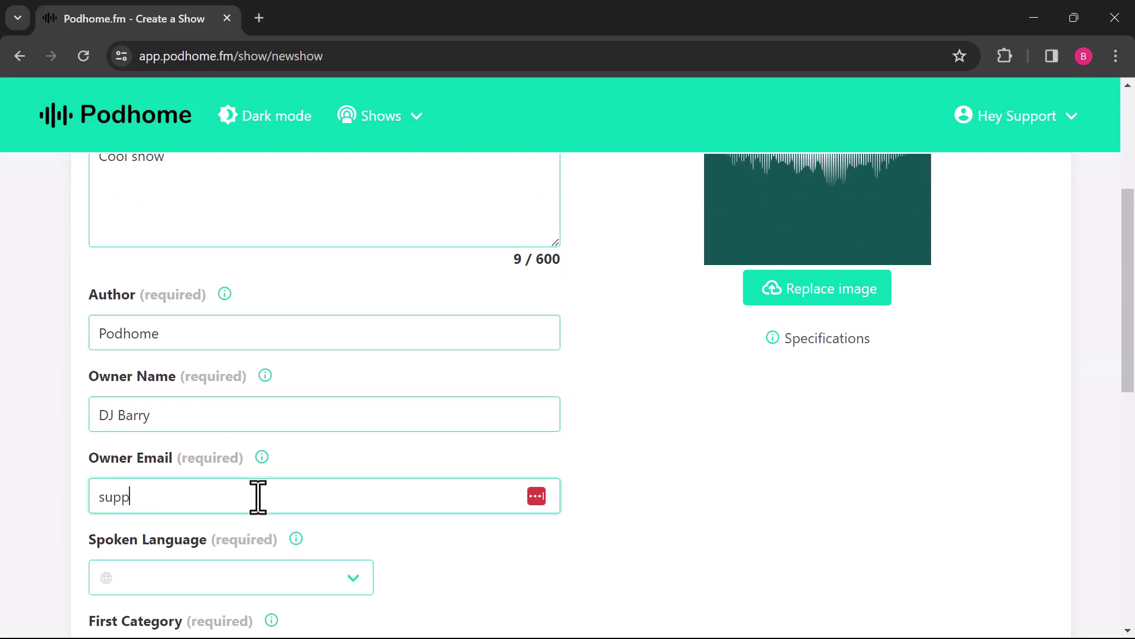
{"action": "scroll", "coordinate": [544, 533], "scroll_direction": "down", "scroll_amount": 5}
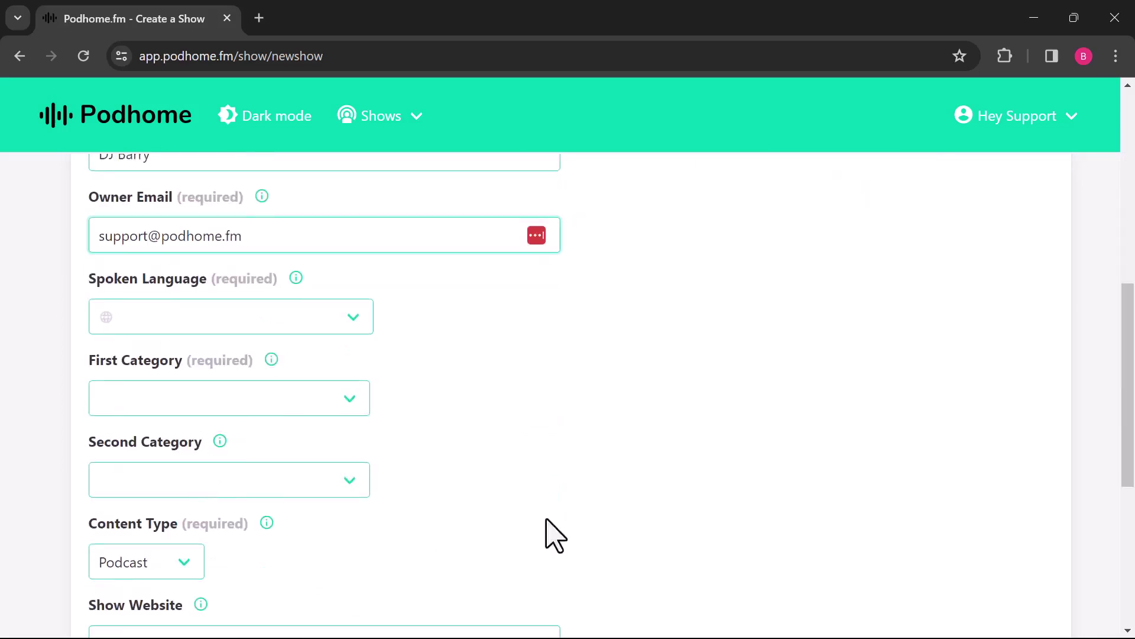
Step: Set the spoken language to English and the first category to Music
{"action": "left_click", "coordinate": [354, 313]}
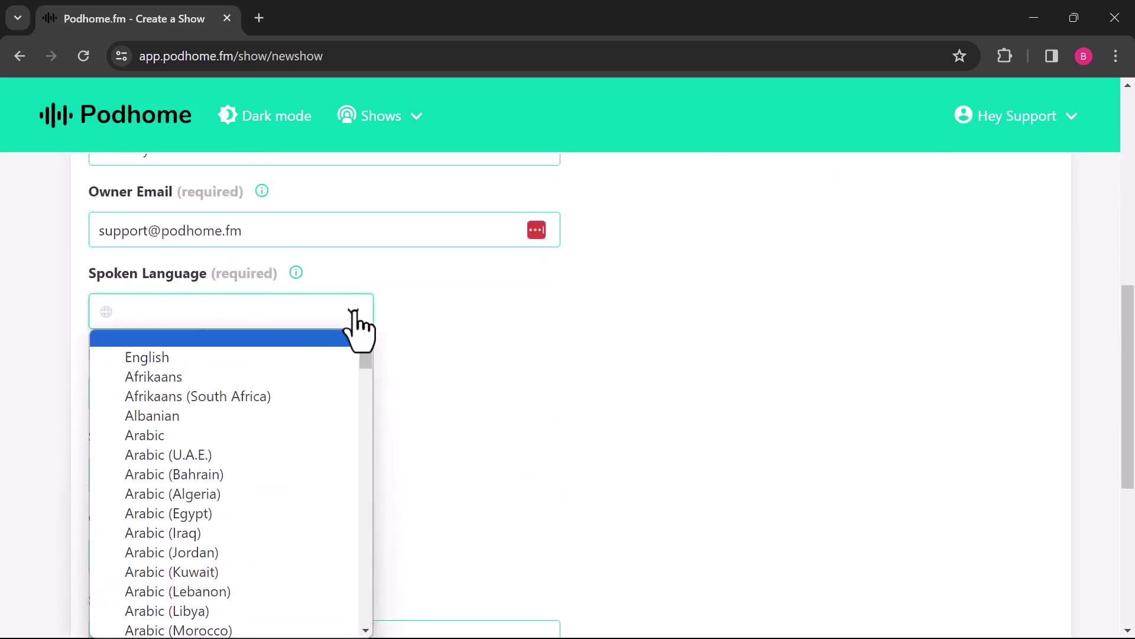
{"action": "left_click", "coordinate": [272, 358]}
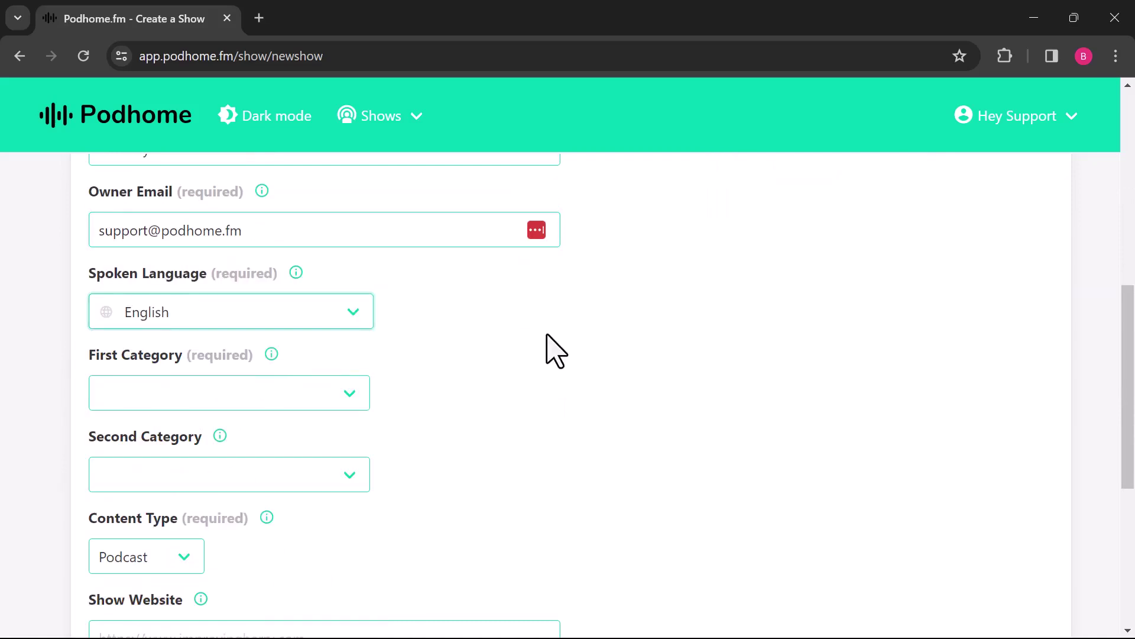
{"action": "left_click", "coordinate": [349, 393]}
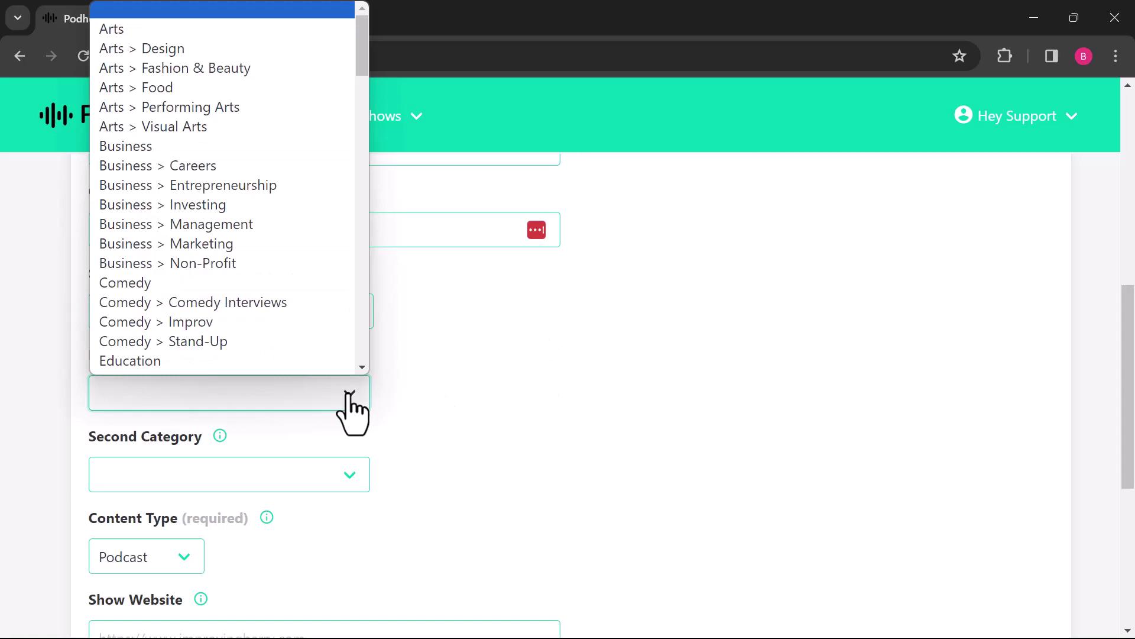
{"action": "key", "text": "m"}
{"action": "left_click", "coordinate": [232, 365]}
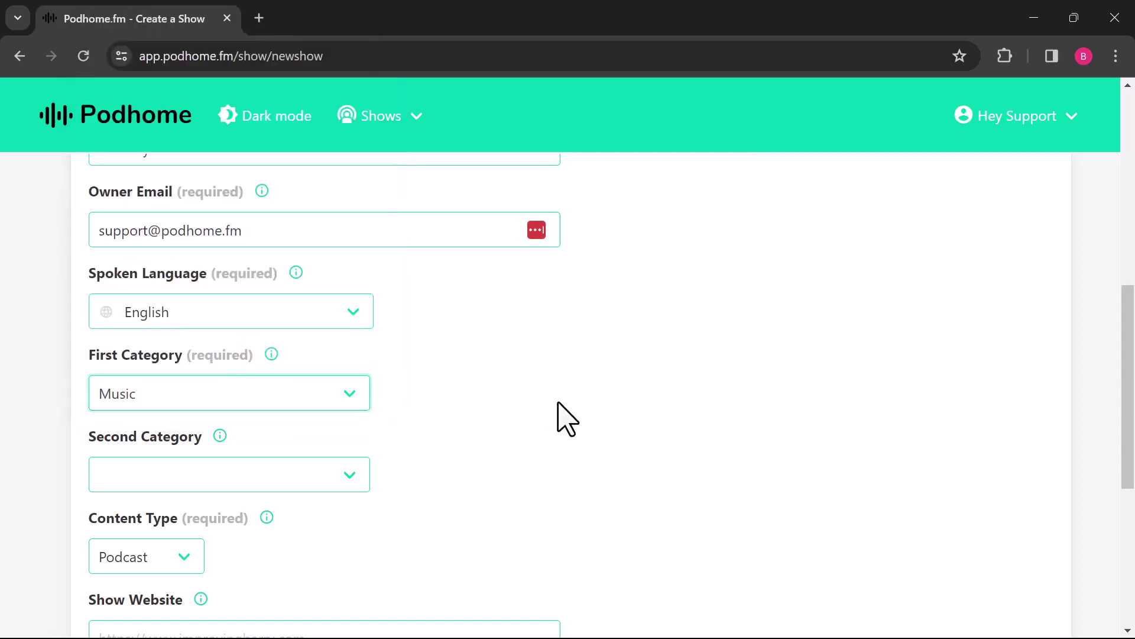
Step: Keep Podcast as the content type and create the show
{"action": "scroll", "coordinate": [558, 408], "scroll_direction": "down", "scroll_amount": 2}
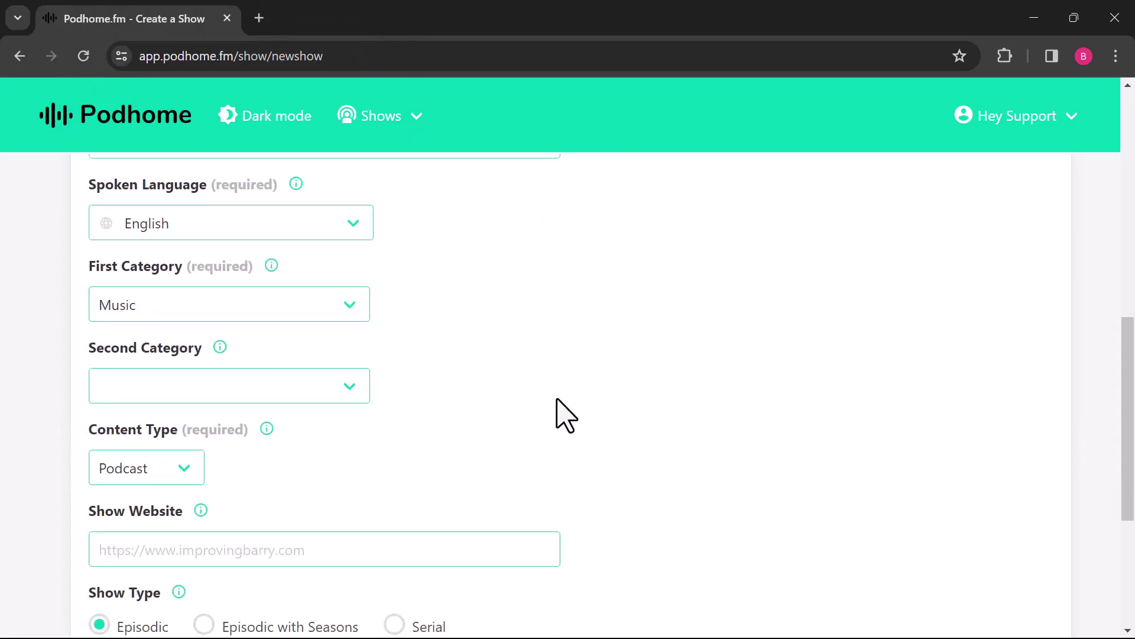
{"action": "left_click", "coordinate": [185, 476]}
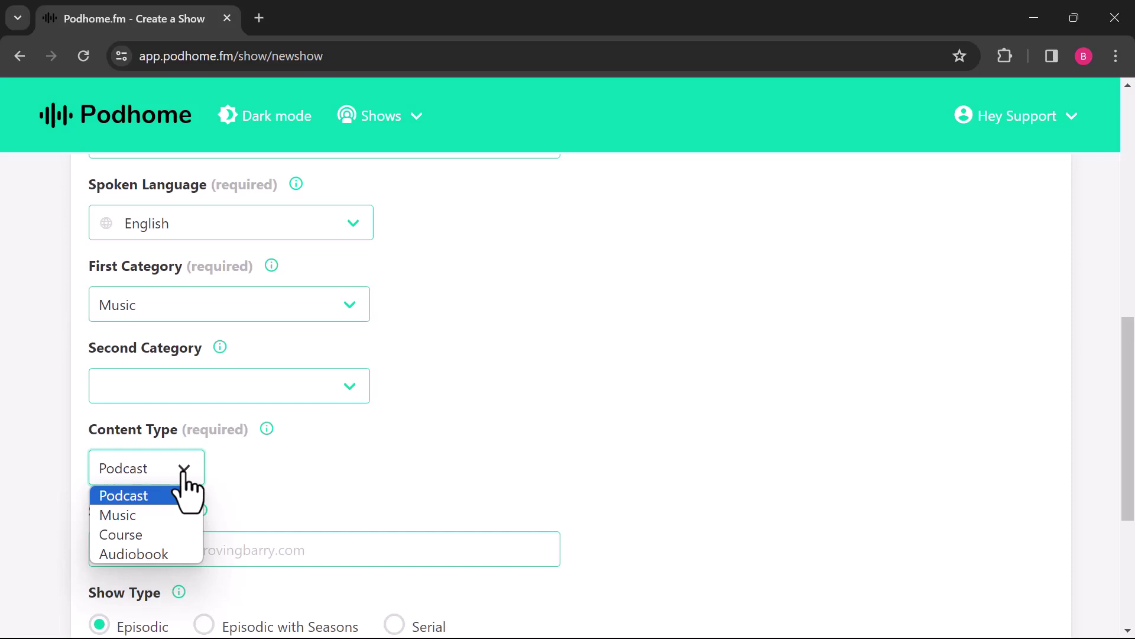
{"action": "left_click", "coordinate": [182, 471]}
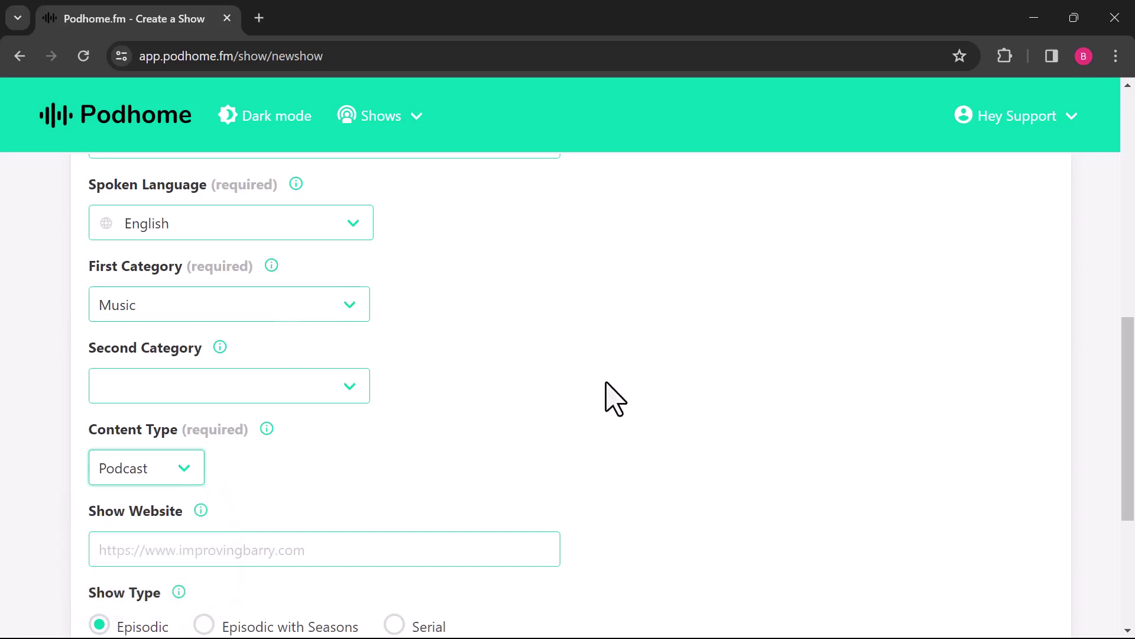
{"action": "scroll", "coordinate": [606, 384], "scroll_direction": "down", "scroll_amount": 1}
{"action": "scroll", "coordinate": [615, 398], "scroll_direction": "down", "scroll_amount": 5}
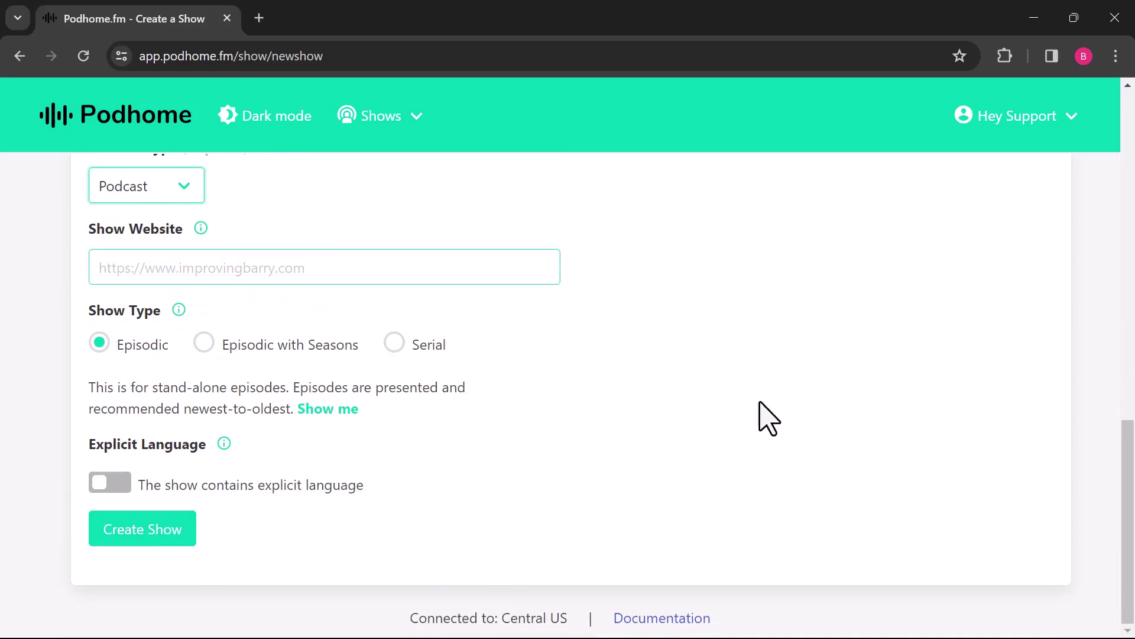
{"action": "left_click", "coordinate": [161, 538]}
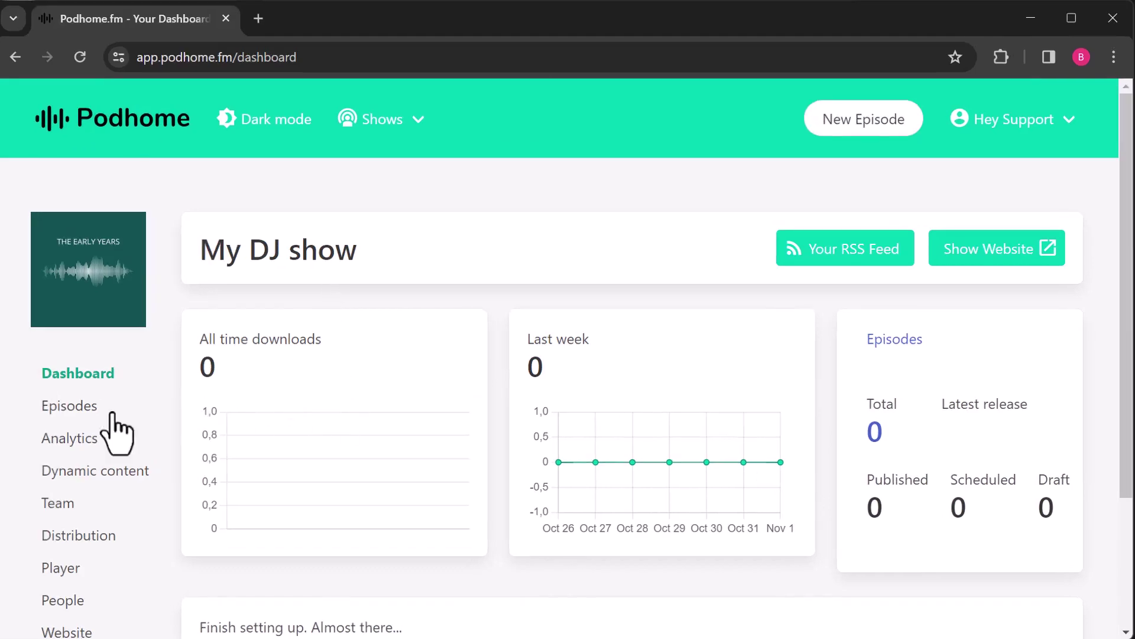
Step: Go to the show's Episodes list and start creating the first episode
{"action": "left_click", "coordinate": [84, 413]}
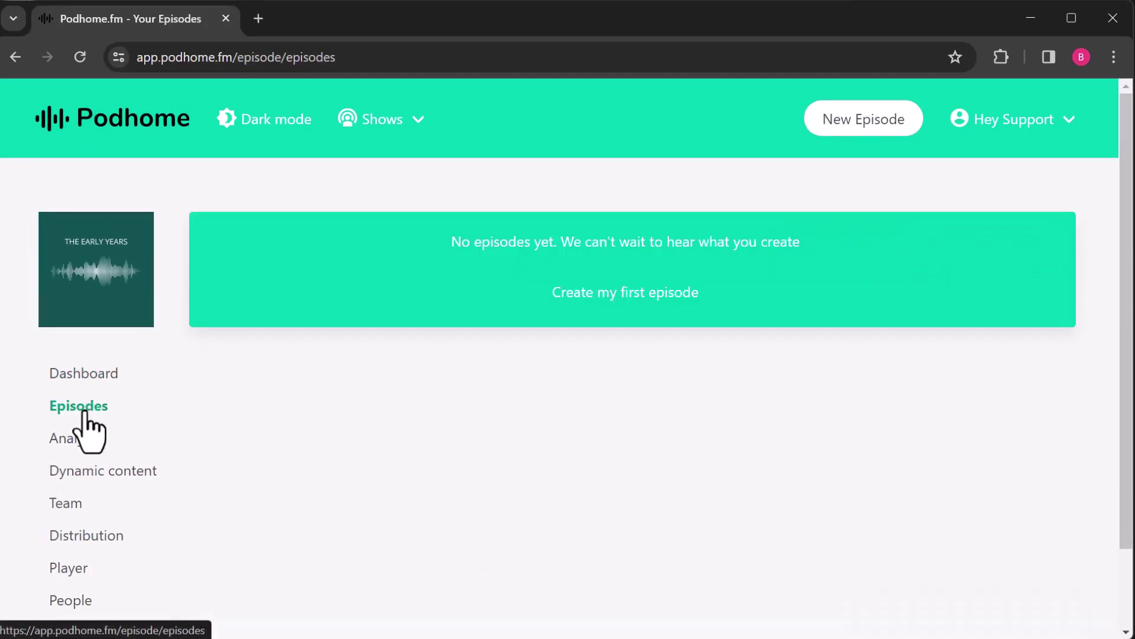
{"action": "left_click", "coordinate": [626, 304]}
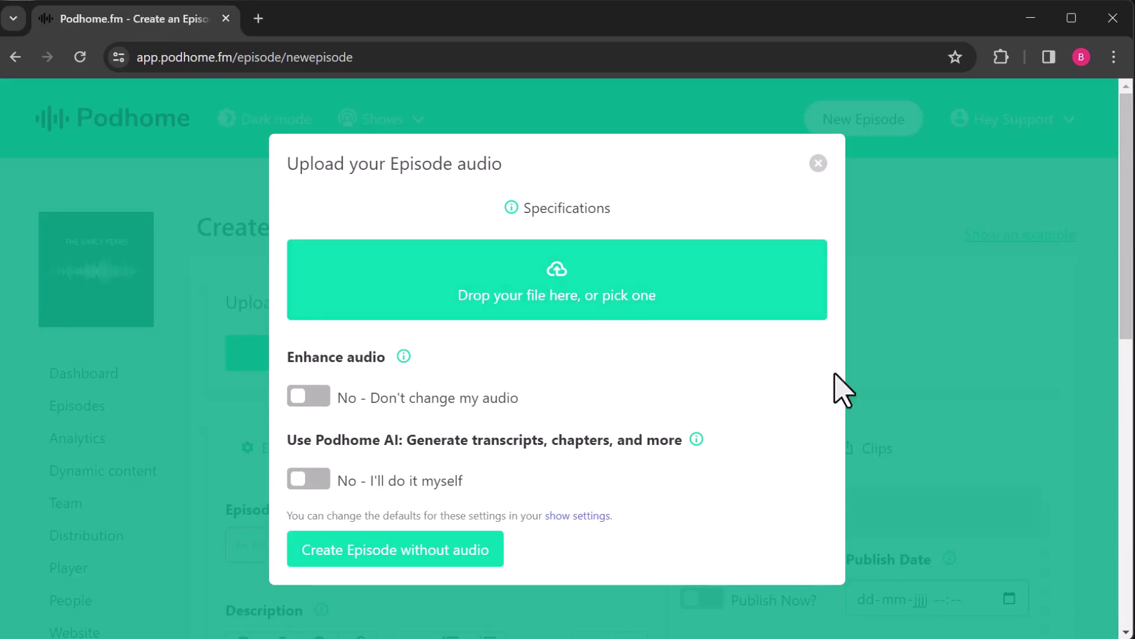
Step: Create an episode without audio, title it 'My first episode', and save
{"action": "left_click", "coordinate": [460, 557]}
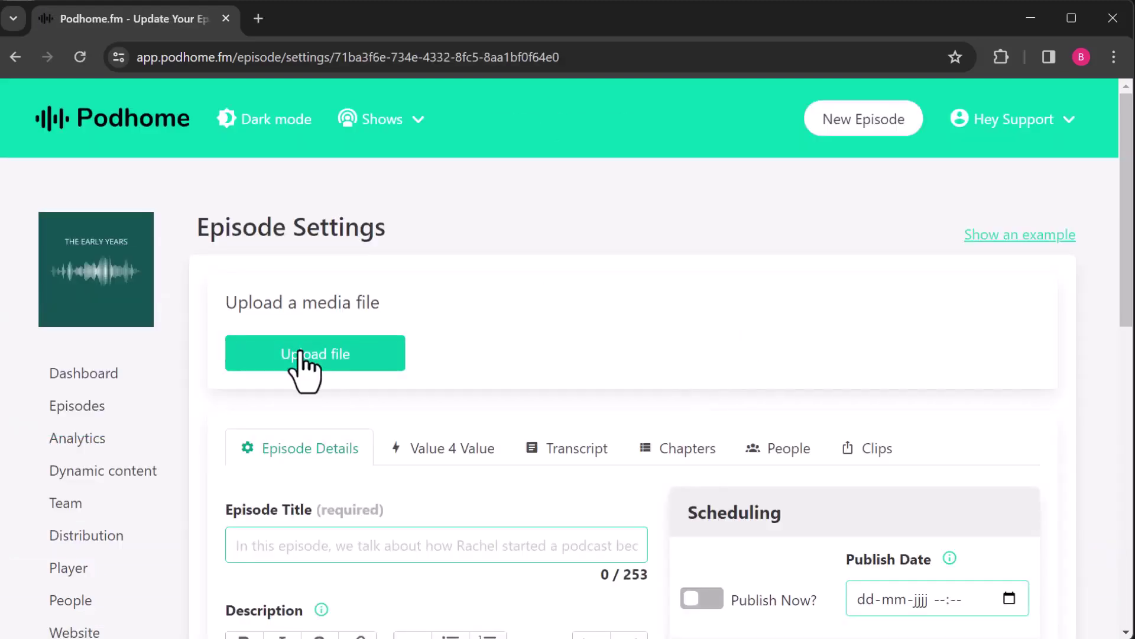
{"action": "left_click", "coordinate": [437, 545]}
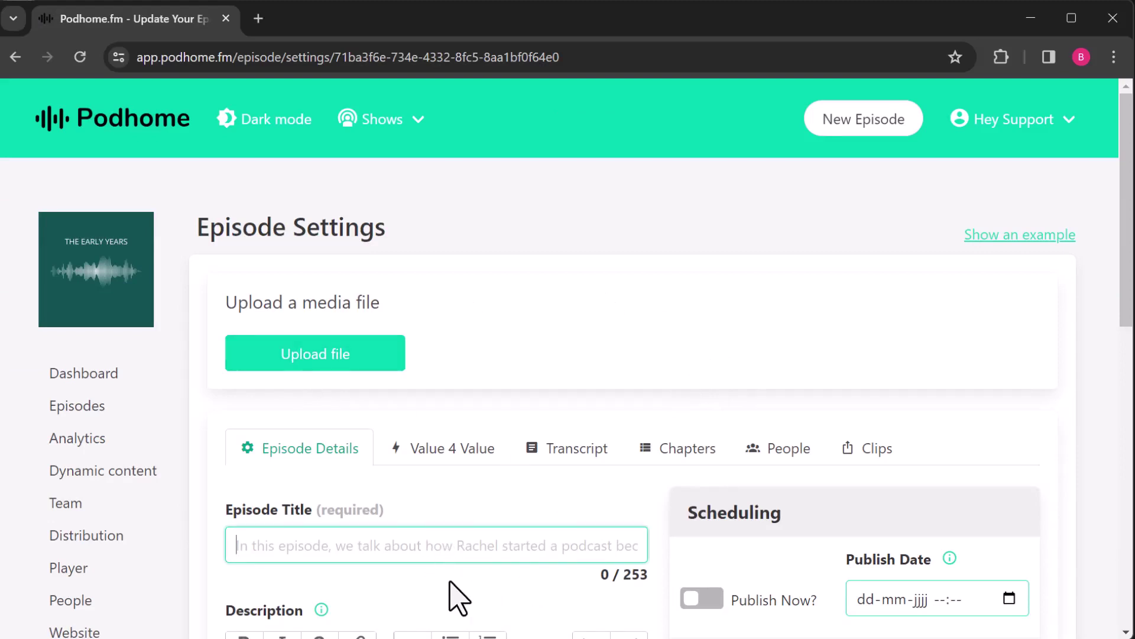
{"action": "type", "text": "My first epis"}
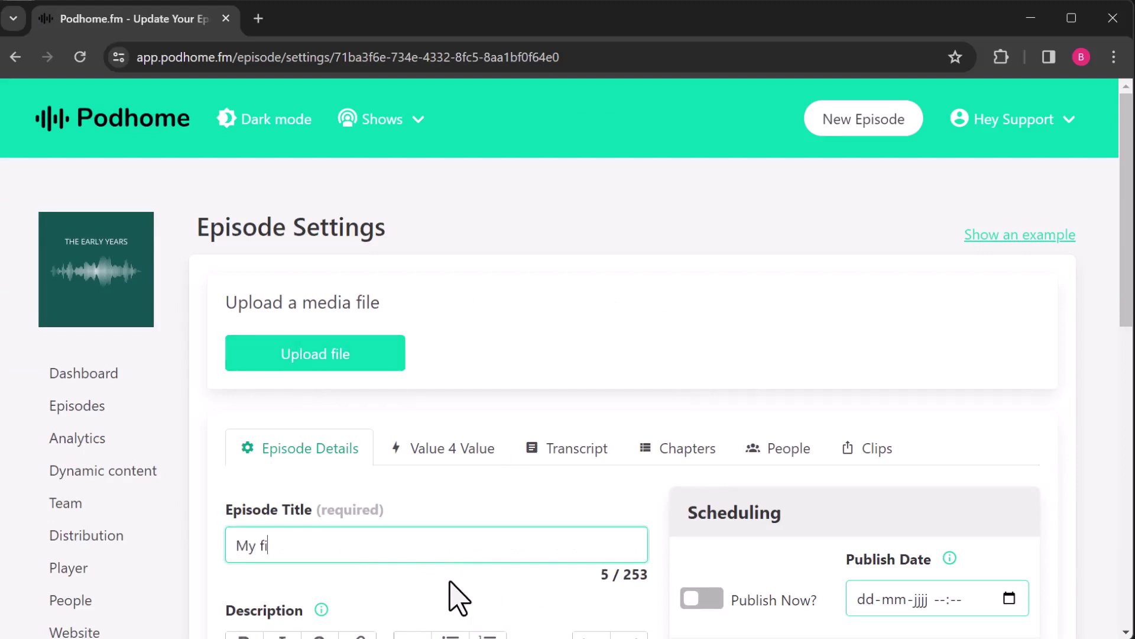
{"action": "type", "text": "ode"}
{"action": "scroll", "coordinate": [452, 597], "scroll_direction": "down", "scroll_amount": 1}
{"action": "left_click", "coordinate": [758, 582]}
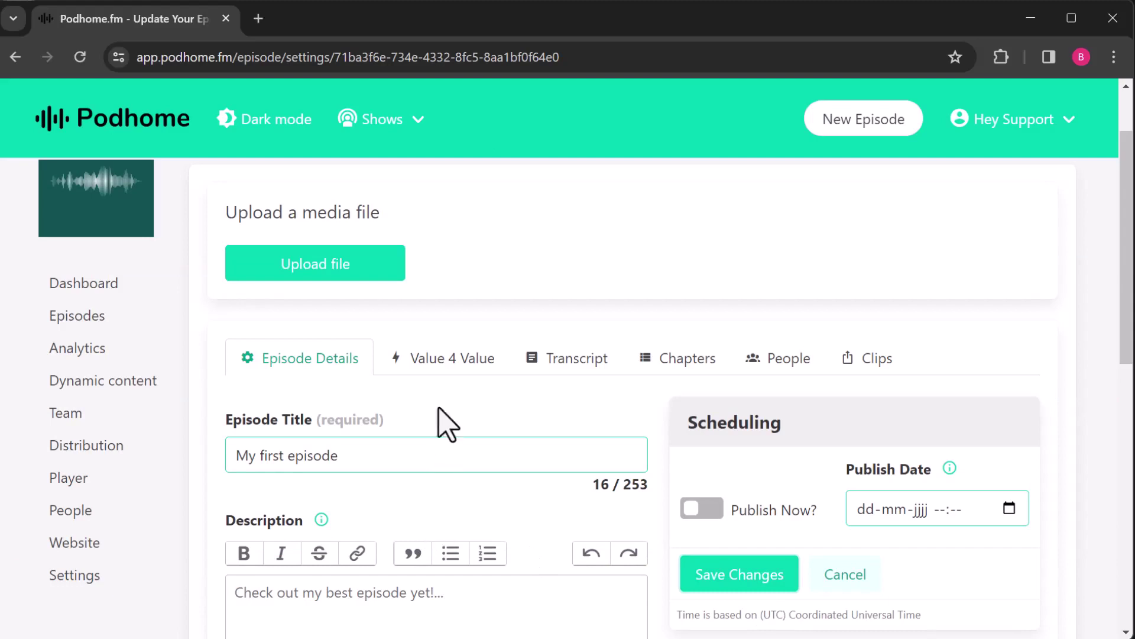
Step: Switch on 'Use Value 4 Value for this episode' in the Value 4 Value settings
{"action": "left_click", "coordinate": [443, 362]}
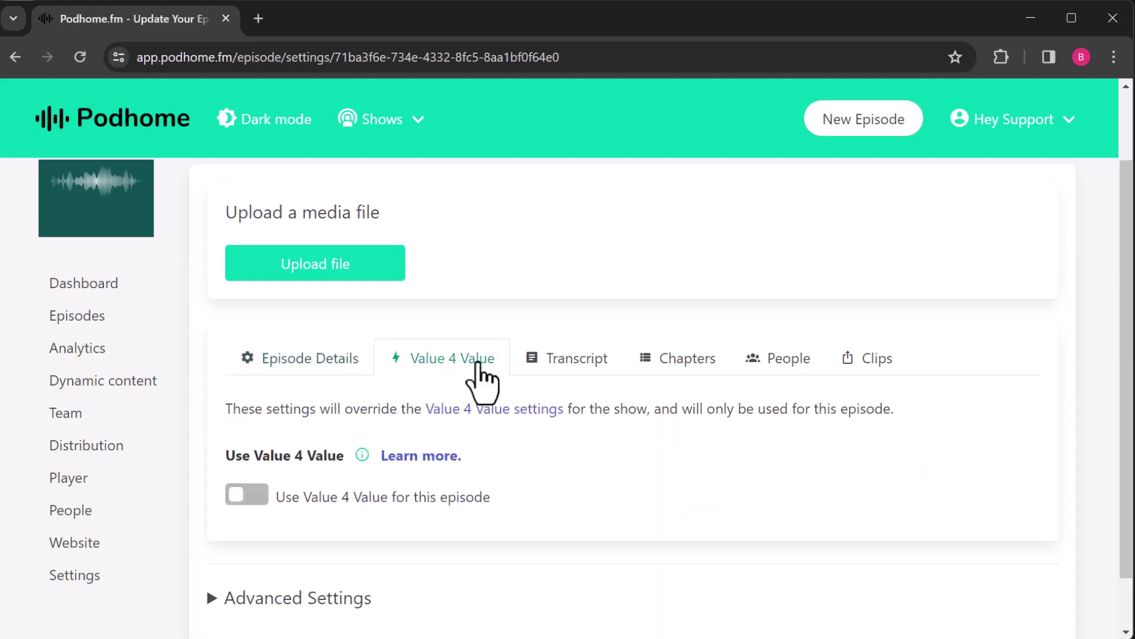
{"action": "left_click", "coordinate": [259, 495]}
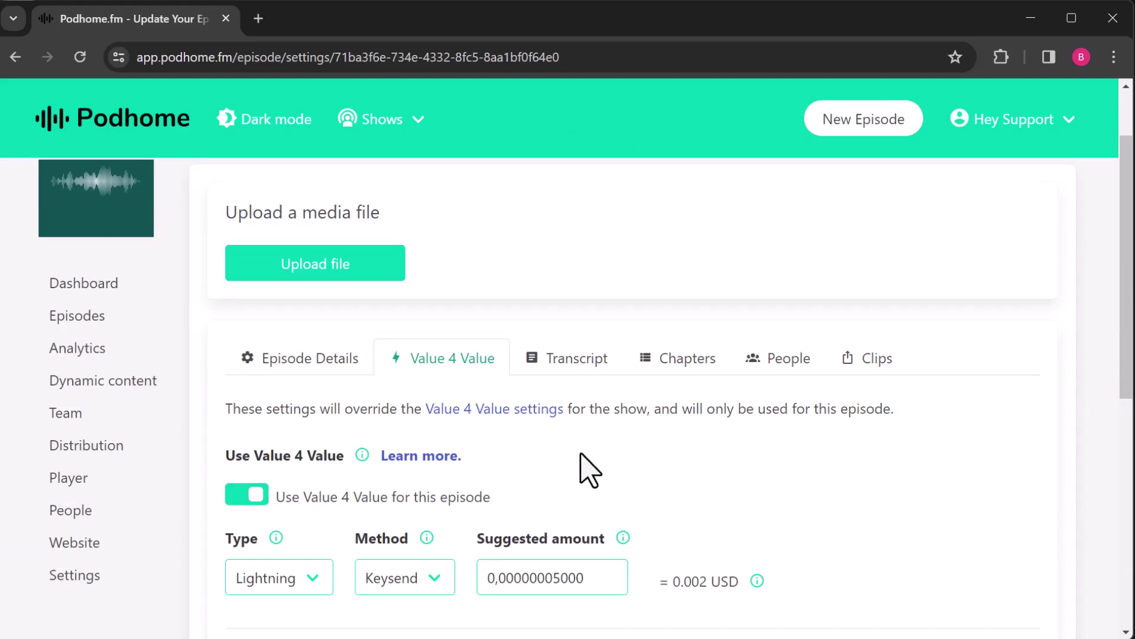
{"action": "scroll", "coordinate": [589, 470], "scroll_direction": "down", "scroll_amount": 3}
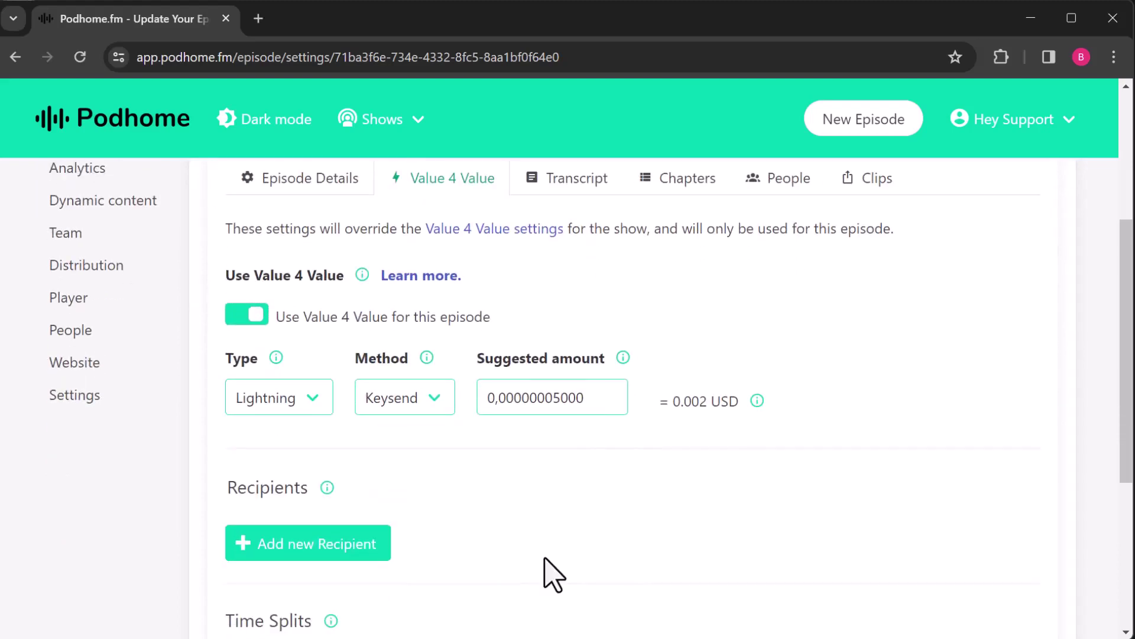
{"action": "scroll", "coordinate": [544, 564], "scroll_direction": "down", "scroll_amount": 1}
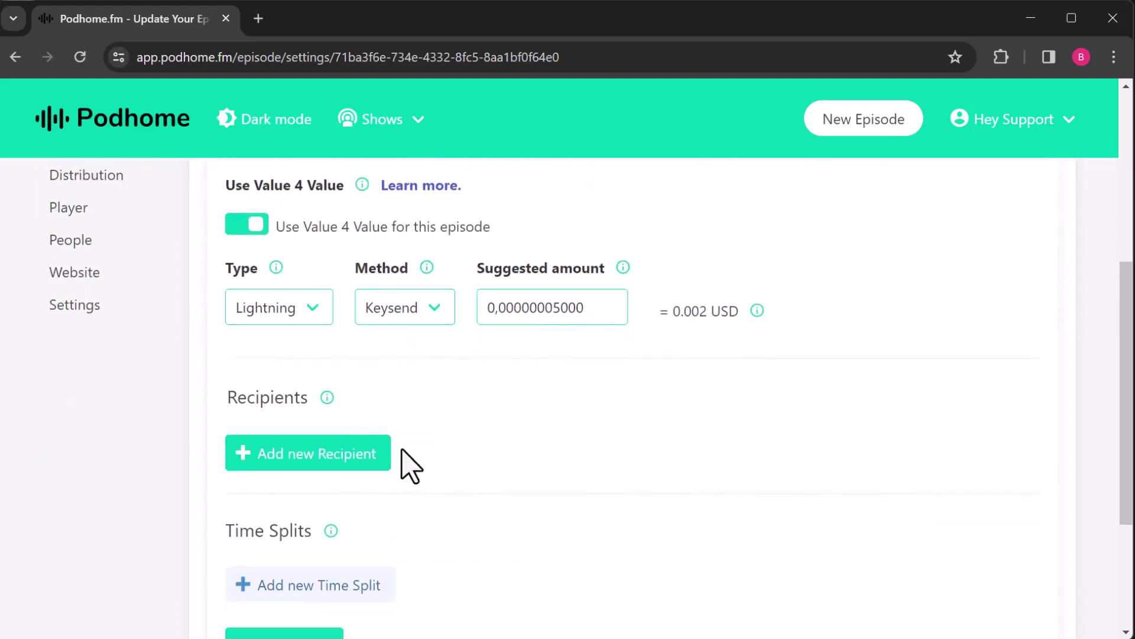
Step: Add a payment recipient by entering its Lightning address, yielding a Node recipient at 100 split
{"action": "left_click", "coordinate": [325, 457]}
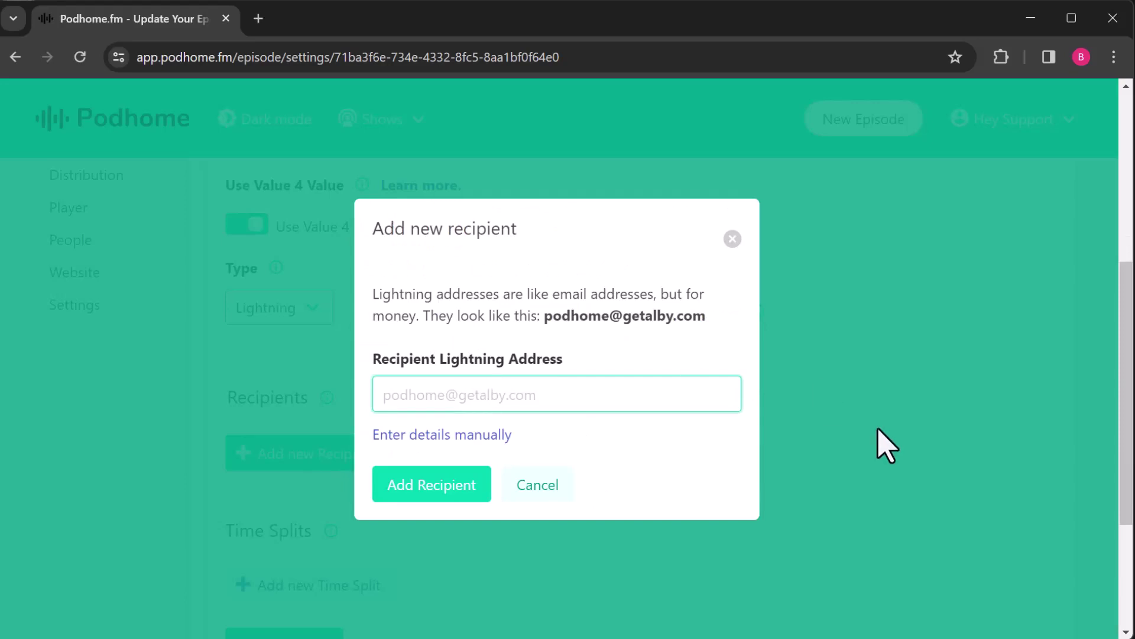
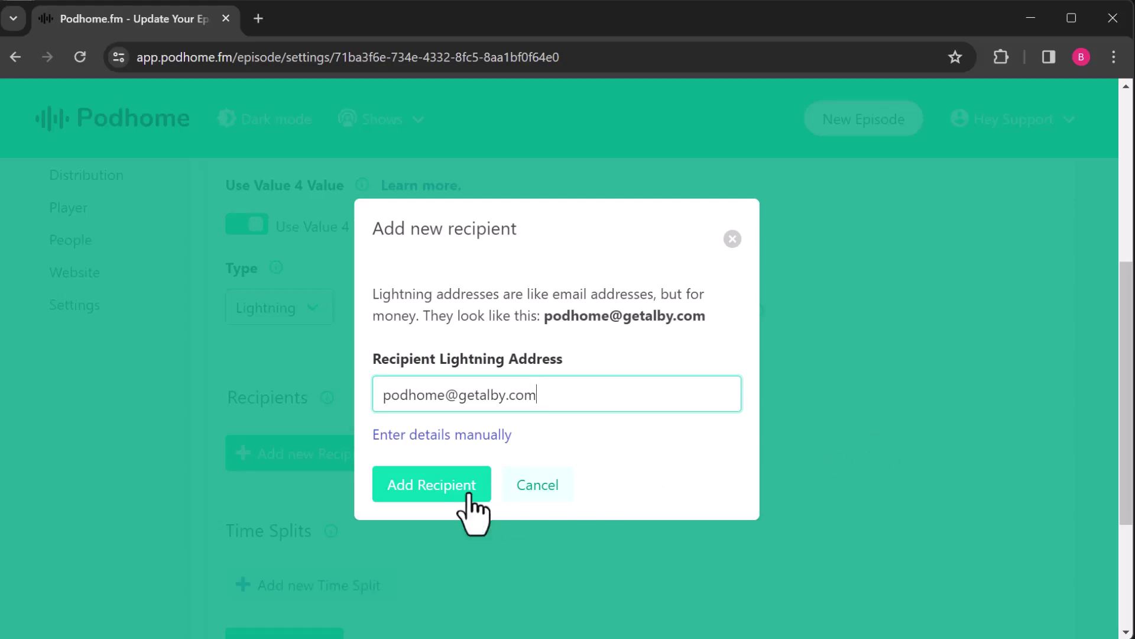
{"action": "left_click", "coordinate": [432, 489]}
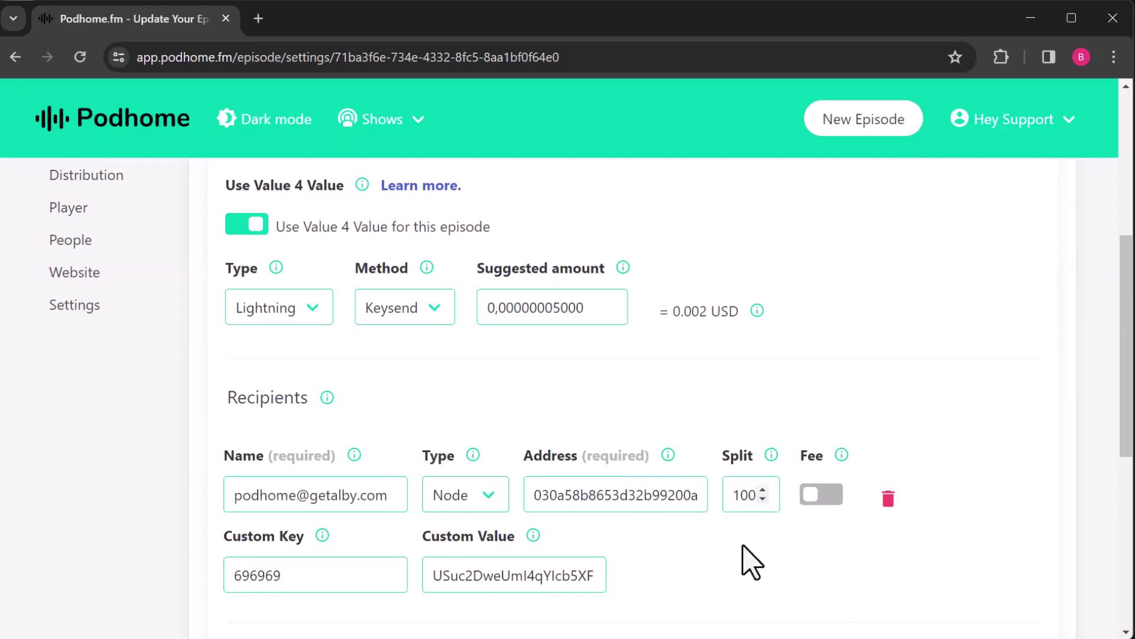
Step: Save the episode's Value 4 Value settings with the single 100-split recipient
{"action": "scroll", "coordinate": [698, 568], "scroll_direction": "down", "scroll_amount": 1}
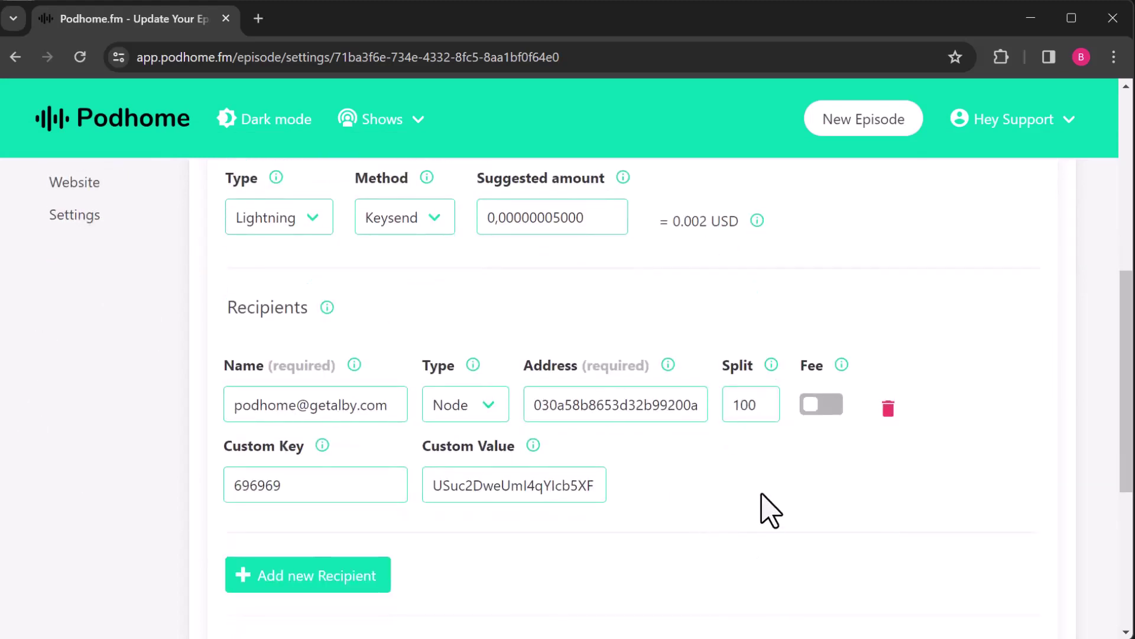
{"action": "scroll", "coordinate": [769, 497], "scroll_direction": "up", "scroll_amount": 1}
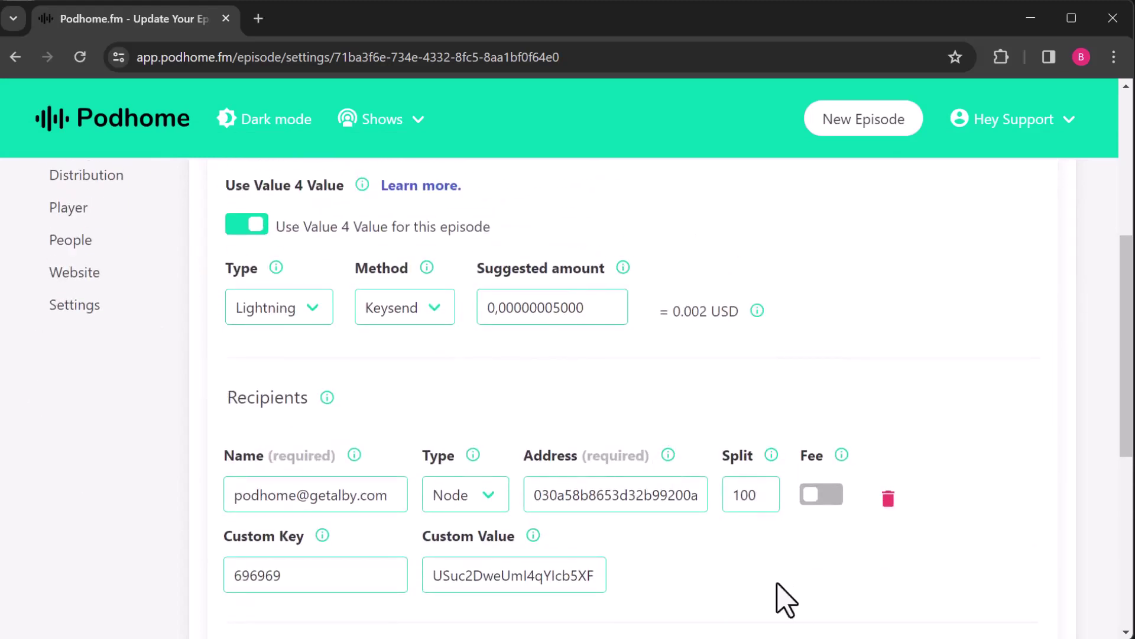
{"action": "scroll", "coordinate": [697, 574], "scroll_direction": "down", "scroll_amount": 1}
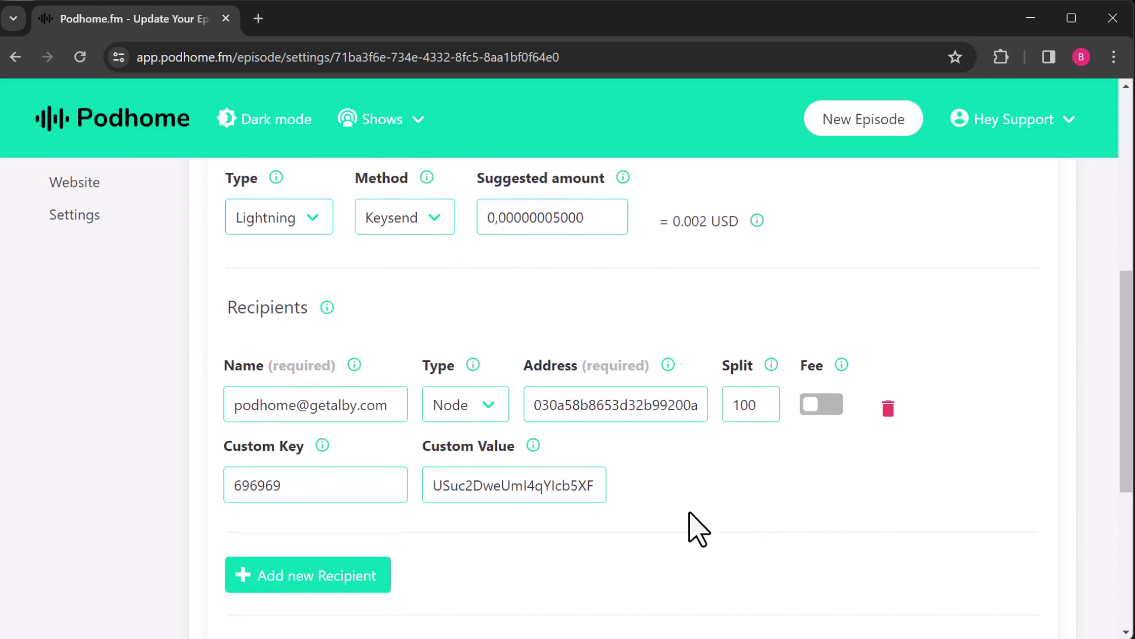
{"action": "scroll", "coordinate": [755, 532], "scroll_direction": "down", "scroll_amount": 3}
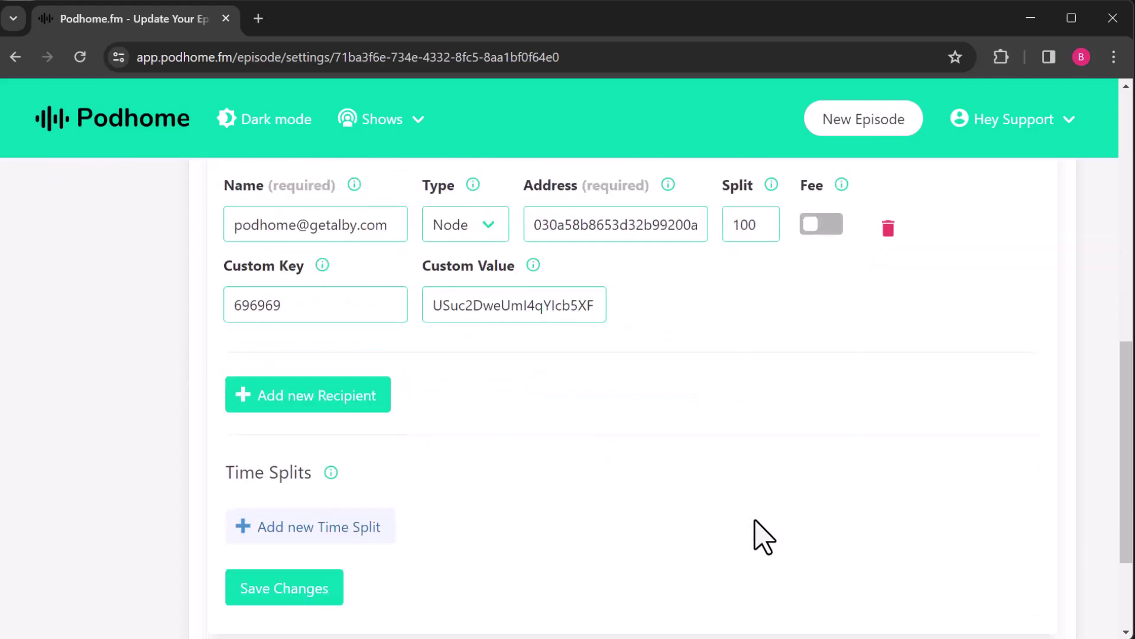
{"action": "left_click", "coordinate": [253, 512]}
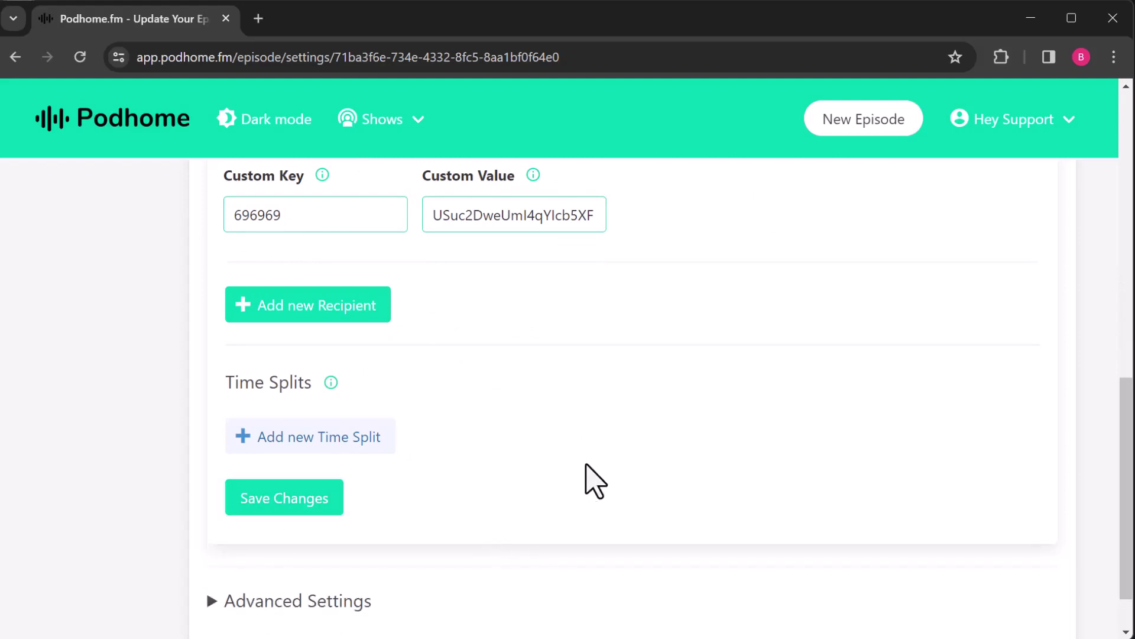
Step: Add Time Split 1 with a start time of 00:05:00
{"action": "left_click", "coordinate": [305, 458]}
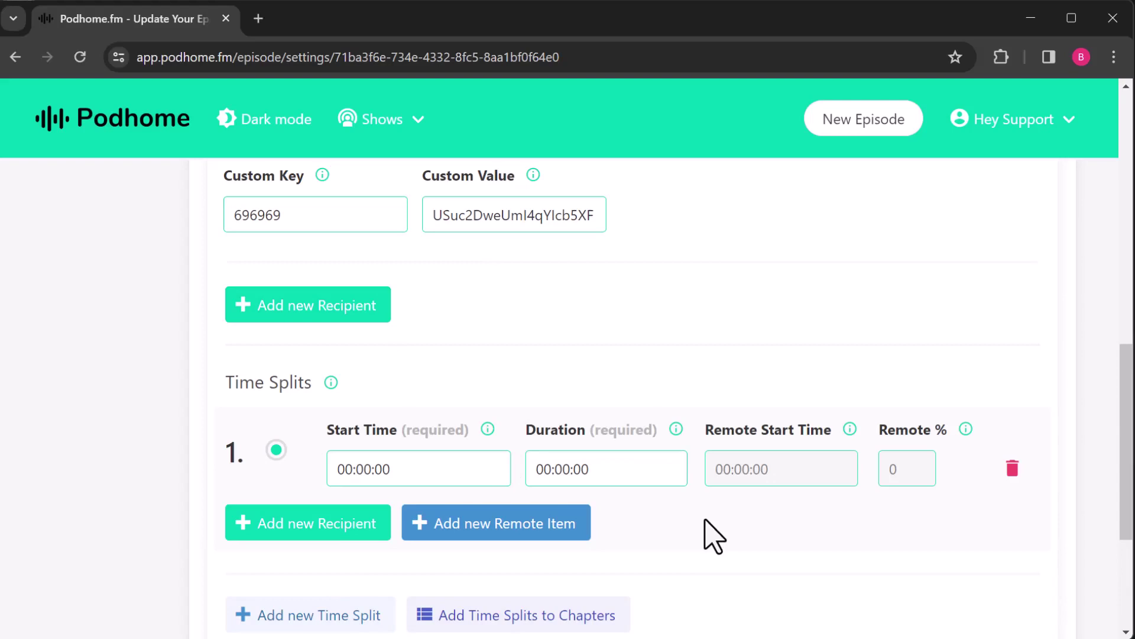
{"action": "left_click", "coordinate": [365, 469]}
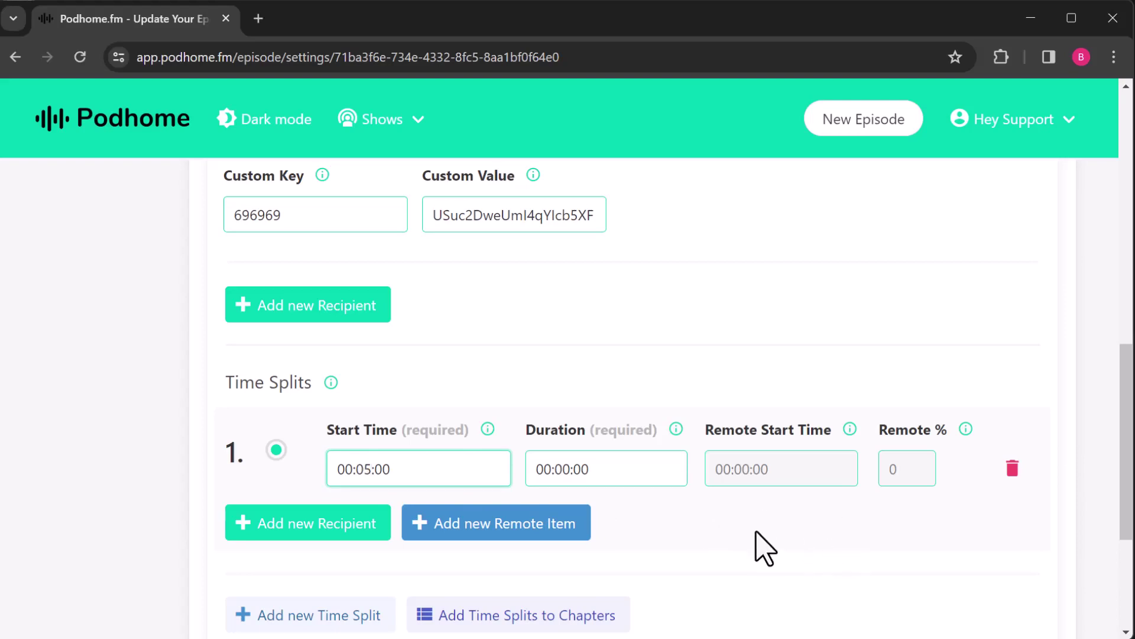
{"action": "key", "text": "Tab"}
{"action": "left_click", "coordinate": [864, 557]}
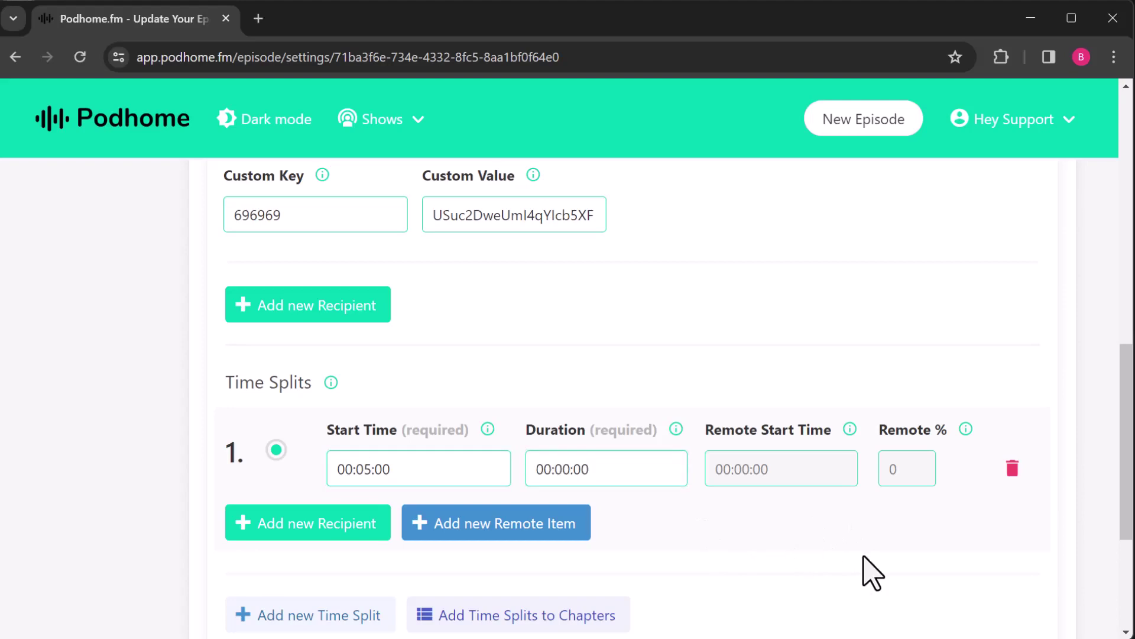
Step: Search music-only remote items for 'joe martin'
{"action": "left_click", "coordinate": [518, 525]}
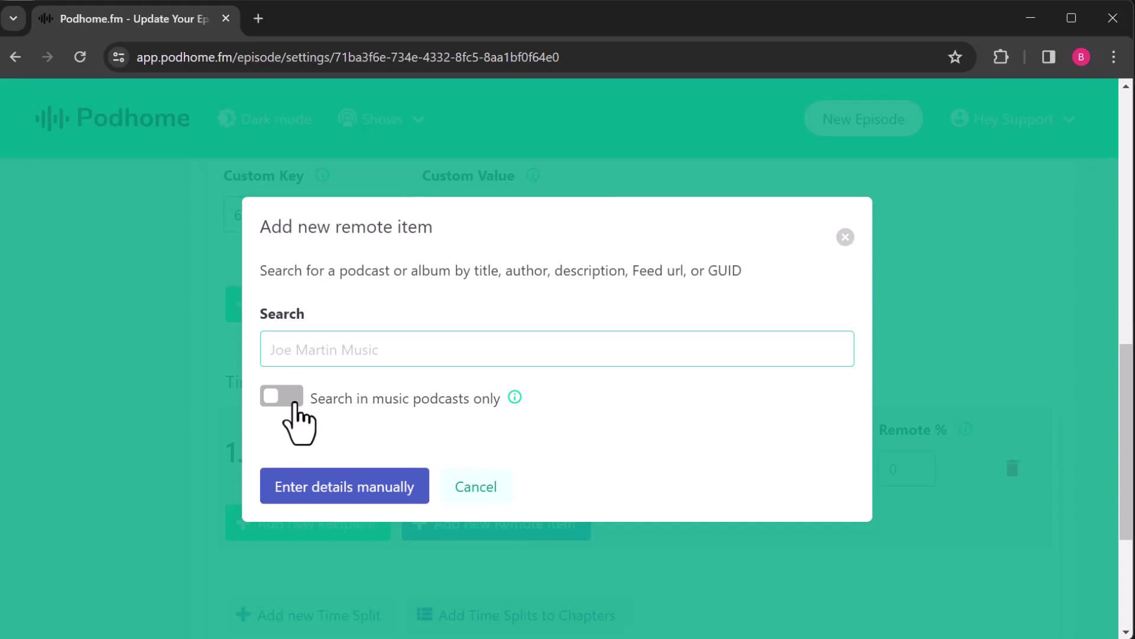
{"action": "left_click", "coordinate": [294, 404]}
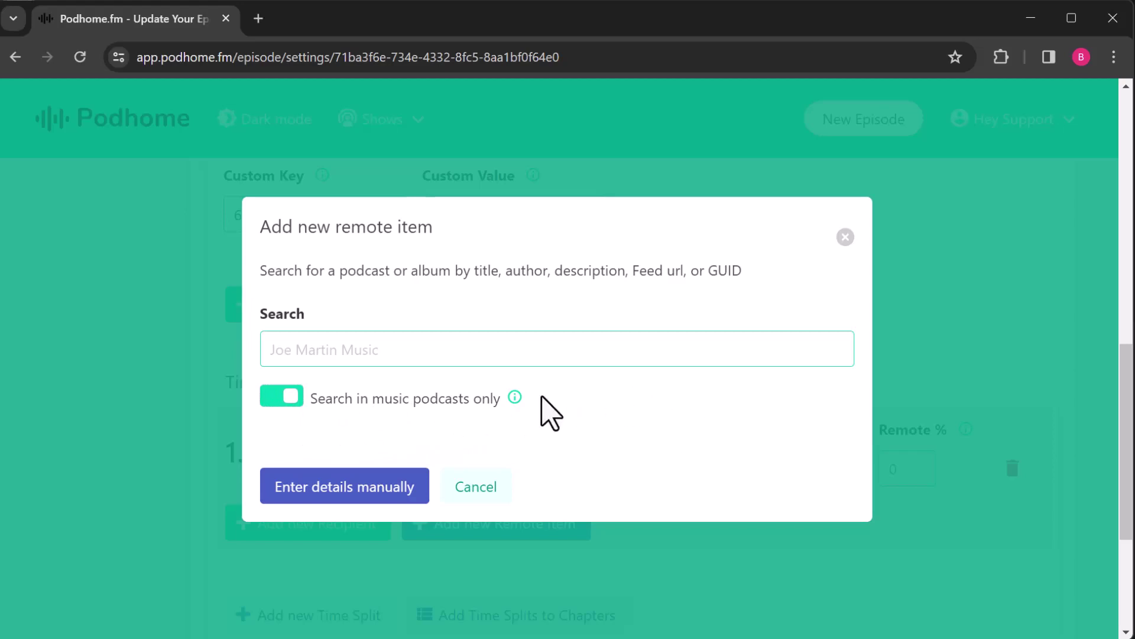
{"action": "mouse_move", "coordinate": [525, 397]}
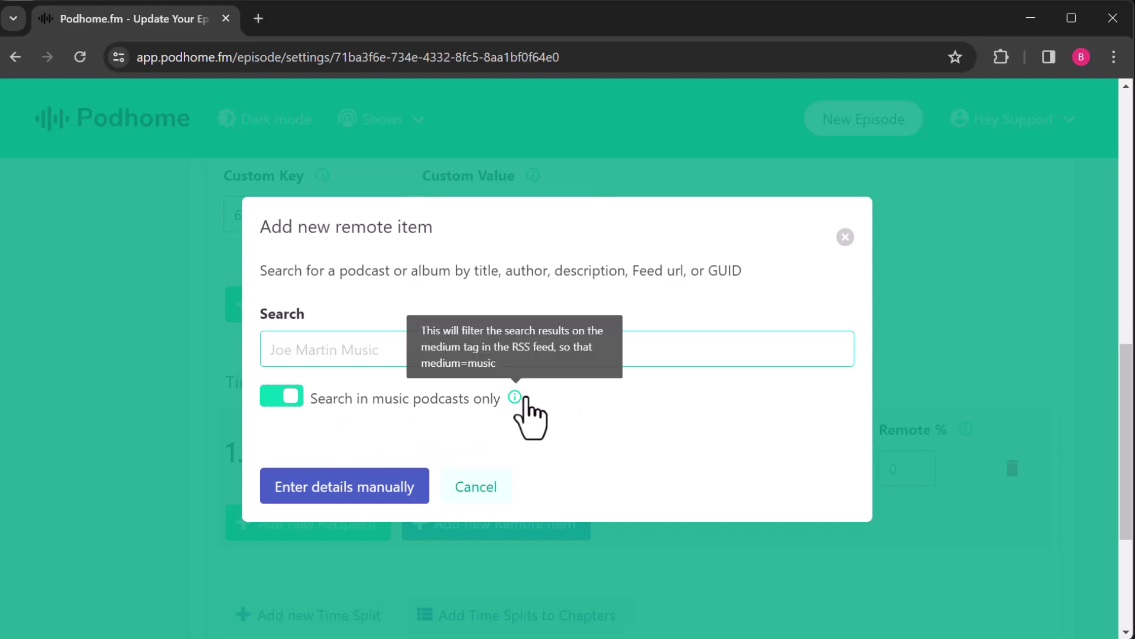
{"action": "left_click", "coordinate": [543, 350]}
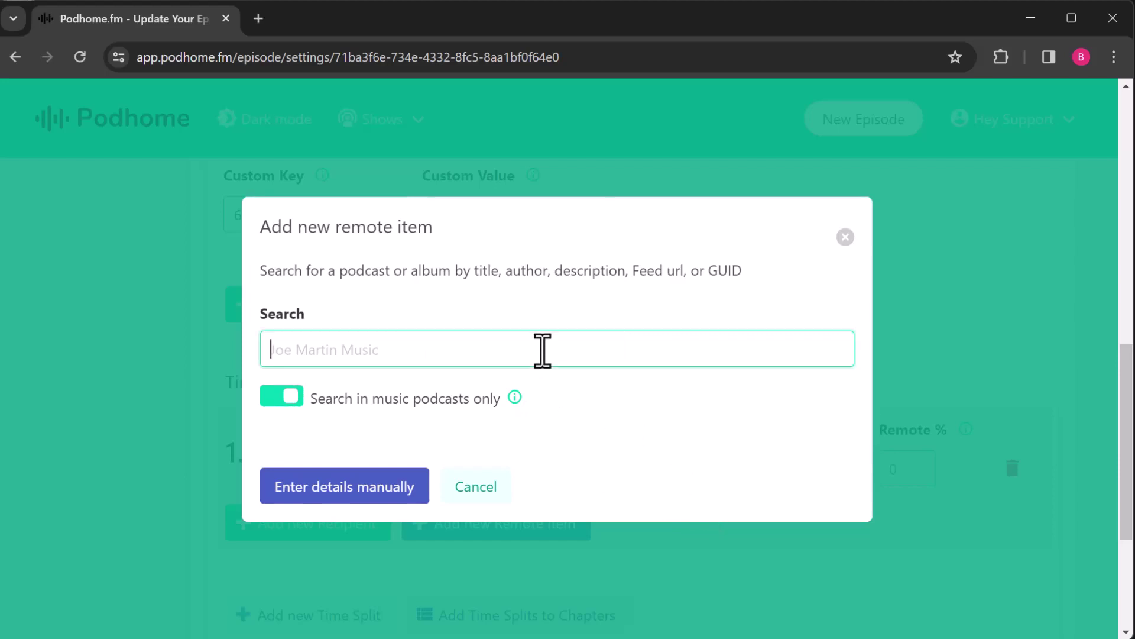
{"action": "type", "text": "joe martin"}
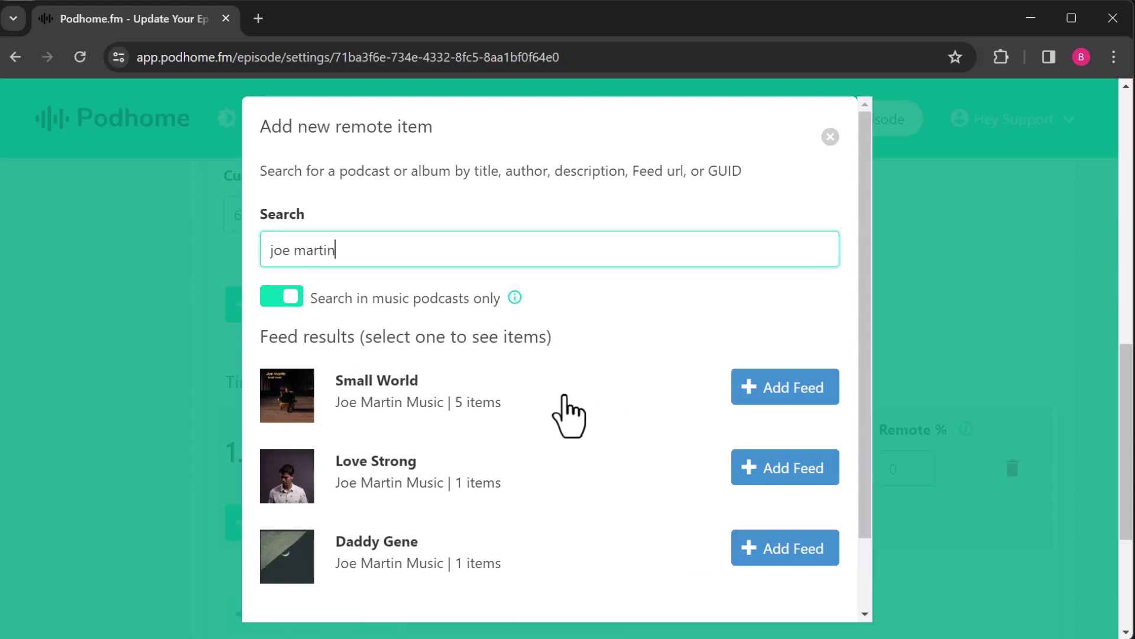
{"action": "scroll", "coordinate": [568, 413], "scroll_direction": "down", "scroll_amount": 2}
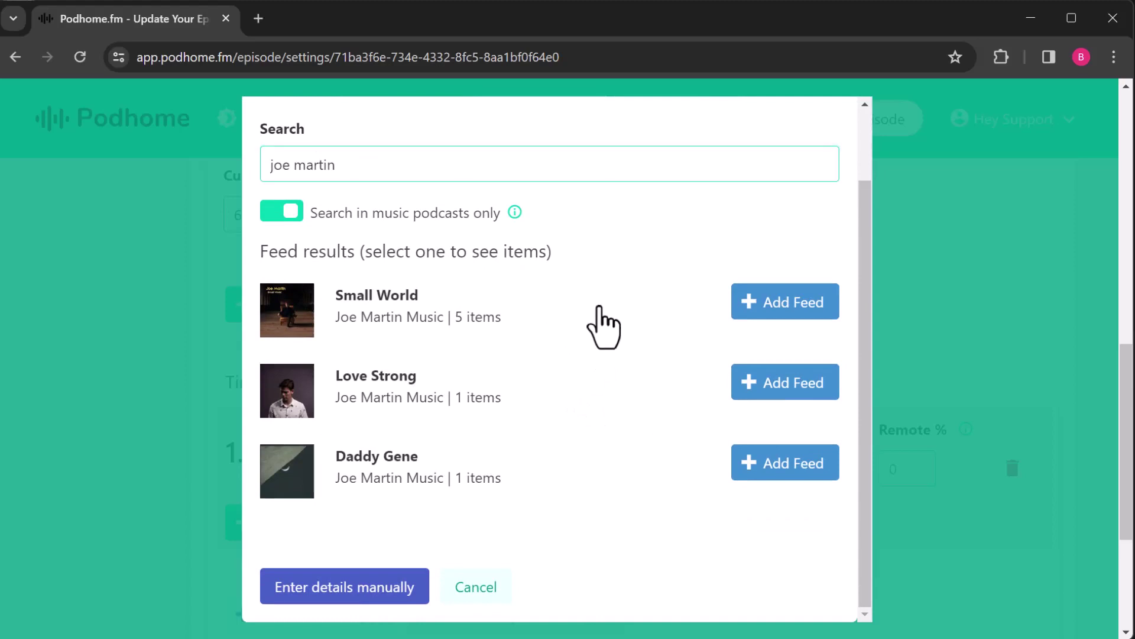
Step: Preview 'When The Time Is Right' from the Small World feed and link it to time split 1
{"action": "left_click", "coordinate": [600, 322]}
{"action": "scroll", "coordinate": [608, 390], "scroll_direction": "down", "scroll_amount": 5}
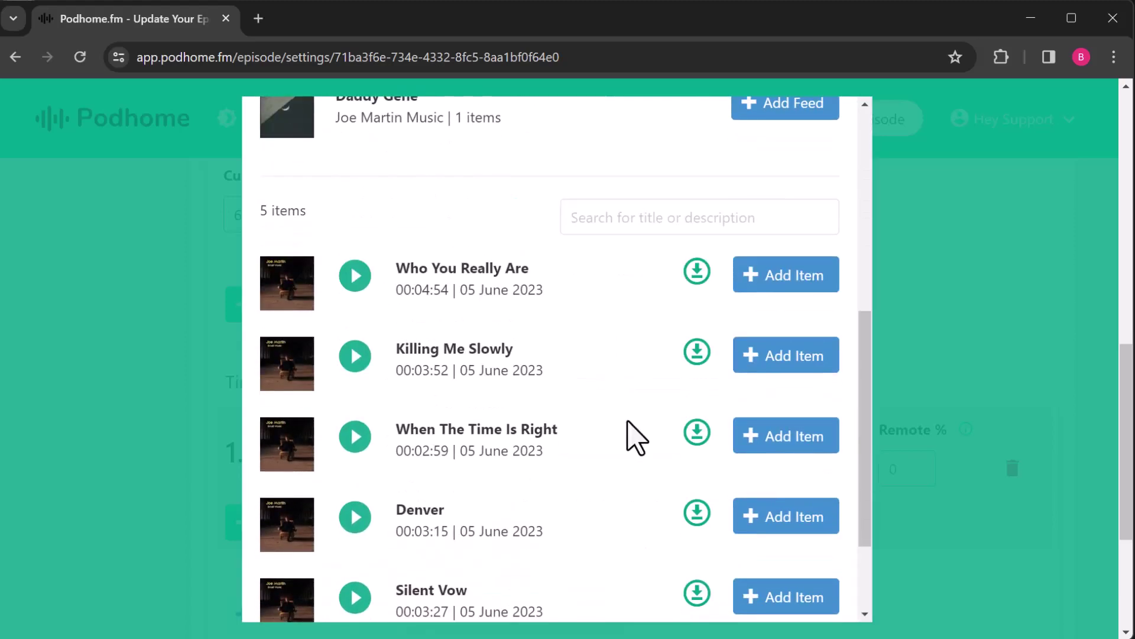
{"action": "scroll", "coordinate": [621, 426], "scroll_direction": "down", "scroll_amount": 2}
{"action": "scroll", "coordinate": [617, 408], "scroll_direction": "up", "scroll_amount": 1}
{"action": "scroll", "coordinate": [617, 408], "scroll_direction": "up", "scroll_amount": 1}
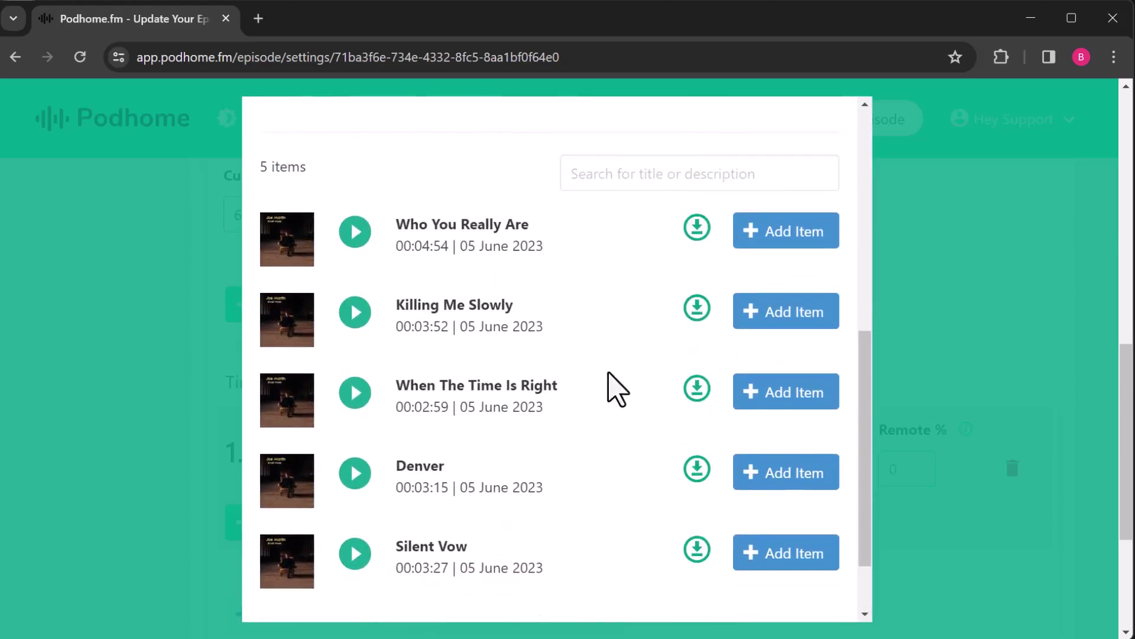
{"action": "left_click", "coordinate": [357, 397]}
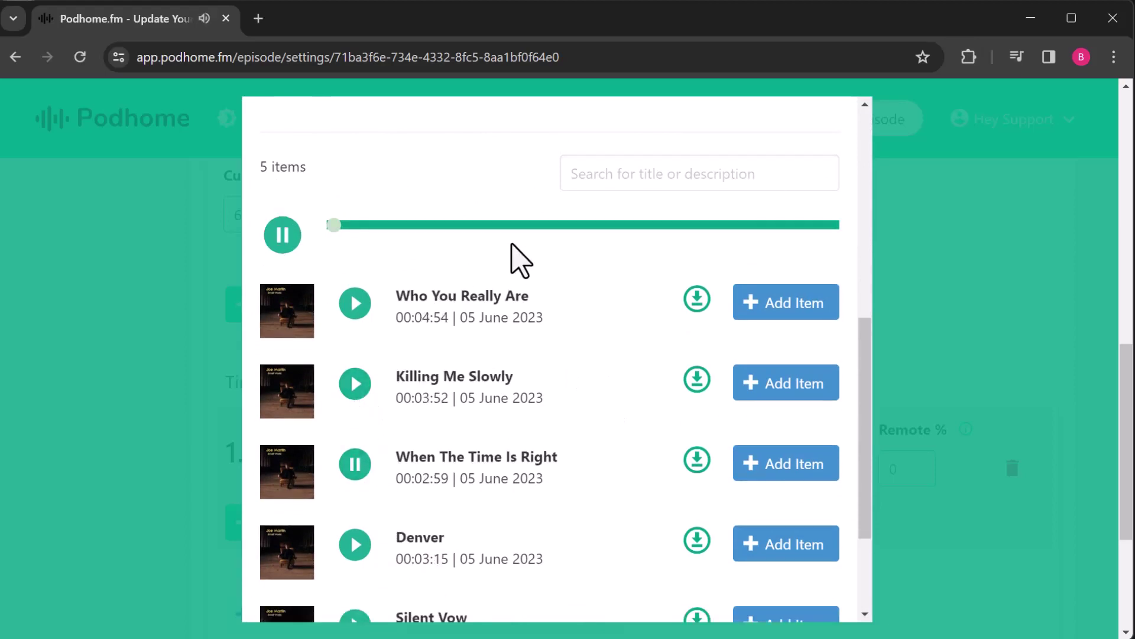
{"action": "left_click", "coordinate": [510, 225]}
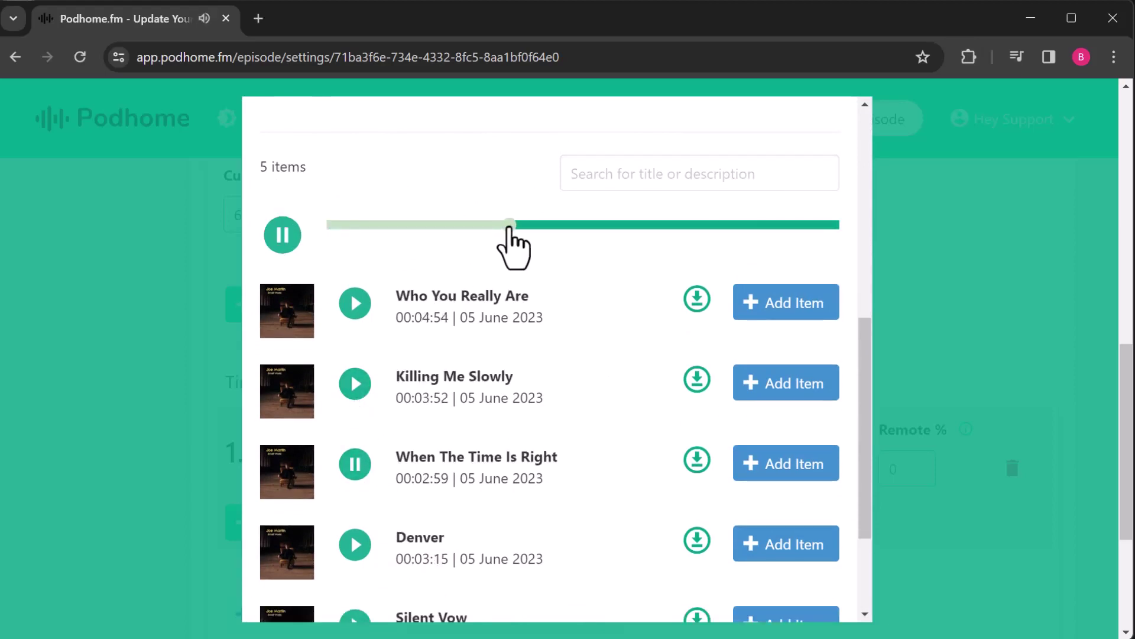
{"action": "left_click", "coordinate": [282, 236]}
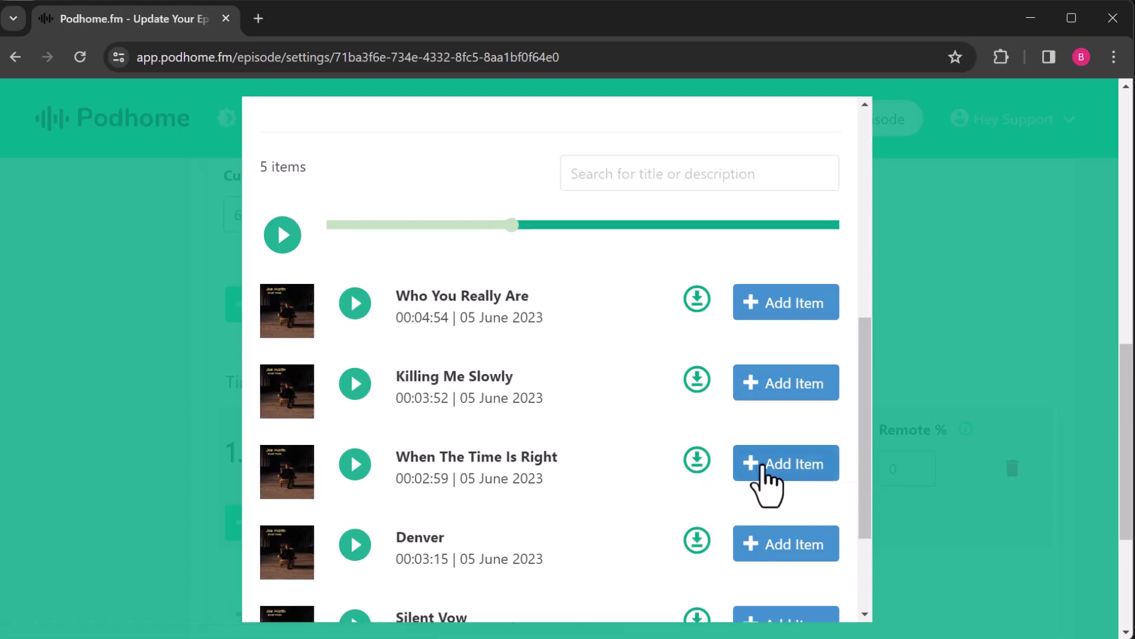
{"action": "left_click", "coordinate": [763, 467]}
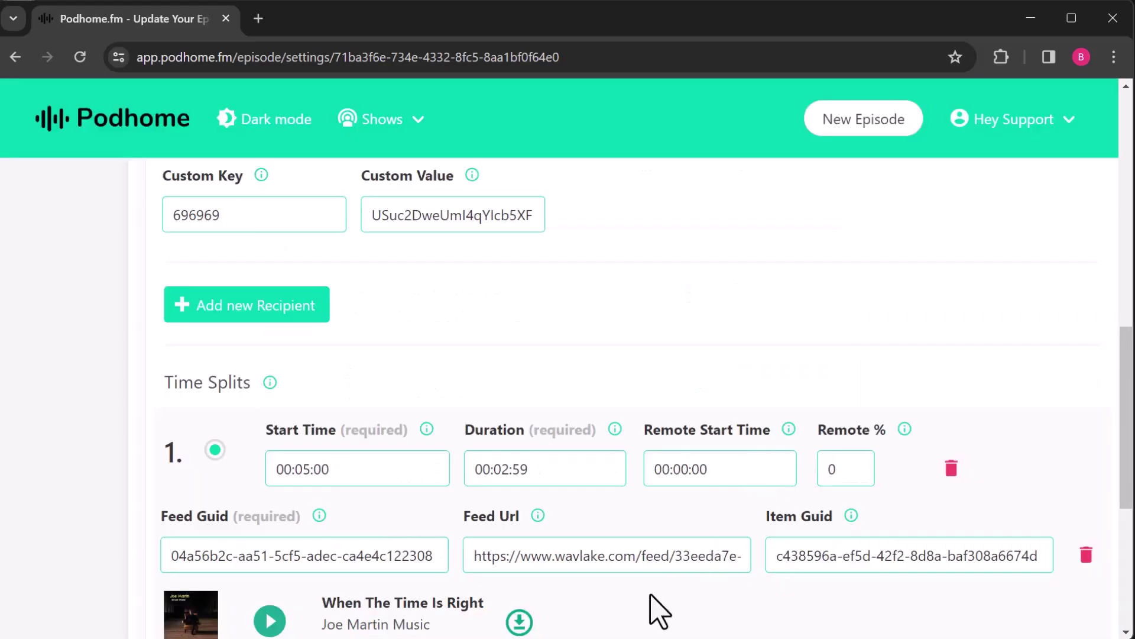
Step: Save time split 1 starting at 00:05:00 with a 00:02:59 duration
{"action": "scroll", "coordinate": [654, 609], "scroll_direction": "down", "scroll_amount": 2}
{"action": "scroll", "coordinate": [705, 578], "scroll_direction": "down", "scroll_amount": 2}
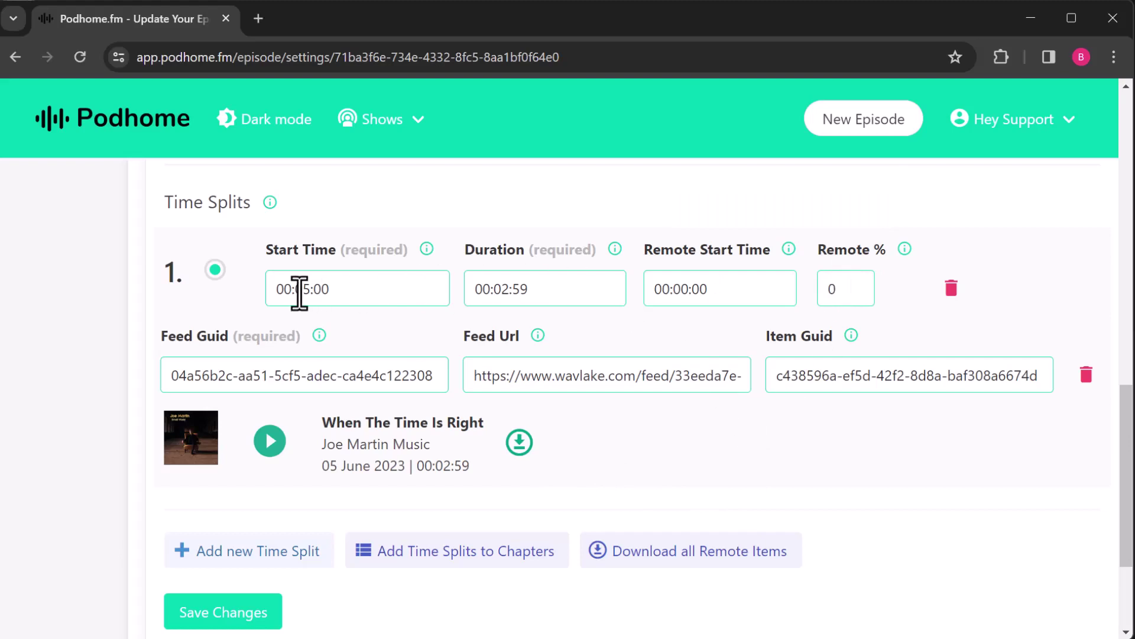
{"action": "left_click", "coordinate": [178, 614]}
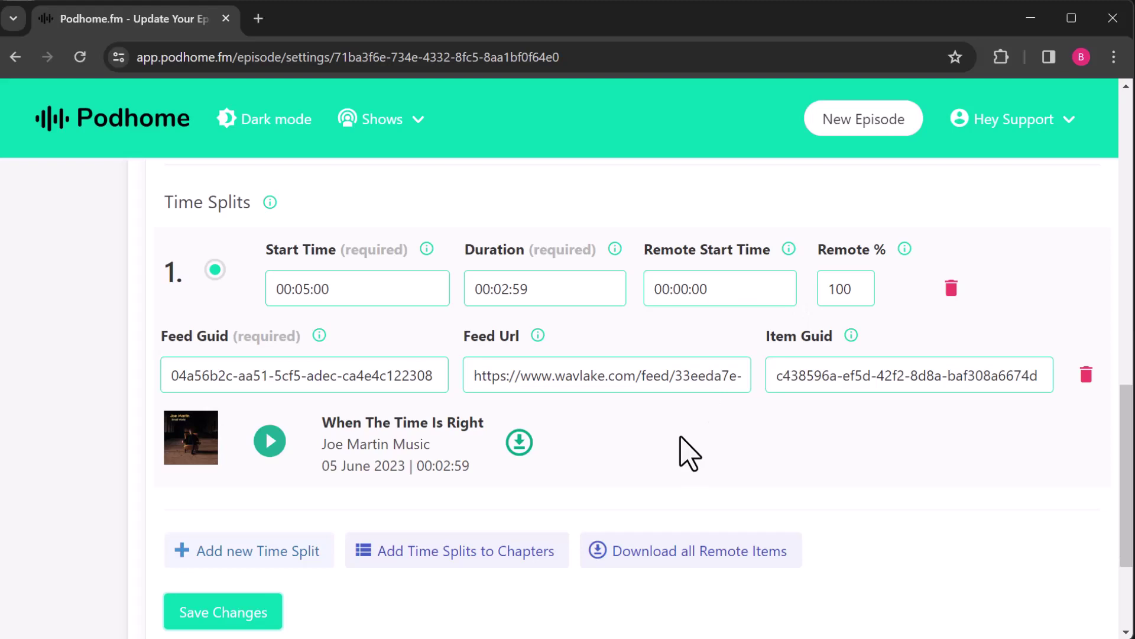
Step: Lower split 1's Remote % from 100 to 95 for When The Time Is Right and save
{"action": "left_click_drag", "start_coordinate": [844, 289], "coordinate": [822, 290]}
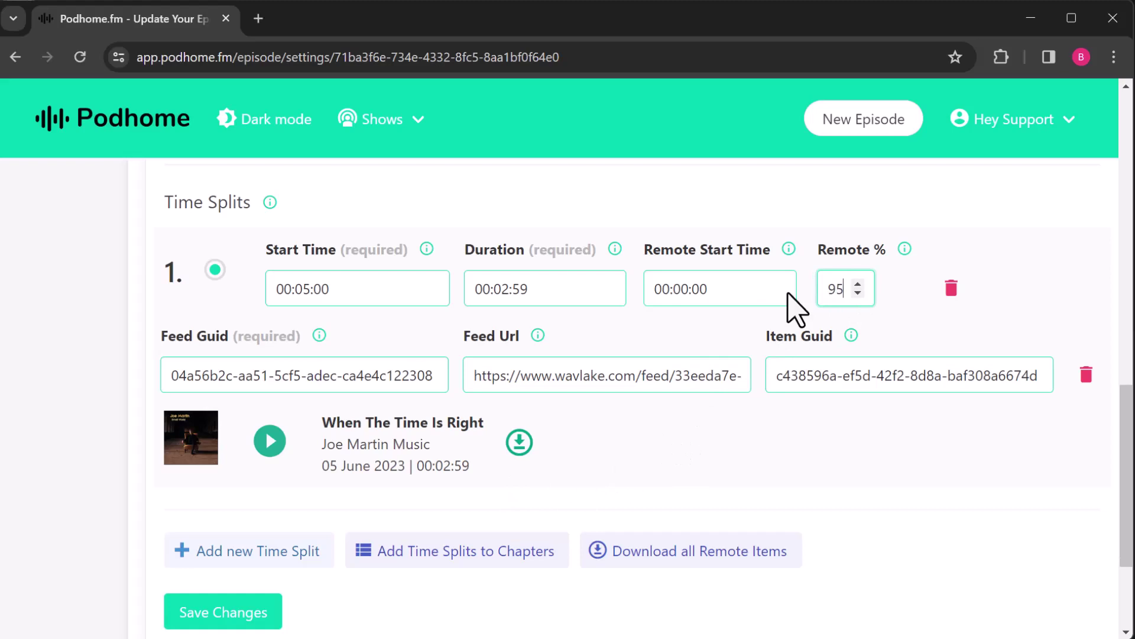
{"action": "type", "text": "95"}
{"action": "left_click", "coordinate": [777, 494]}
{"action": "left_click", "coordinate": [273, 612]}
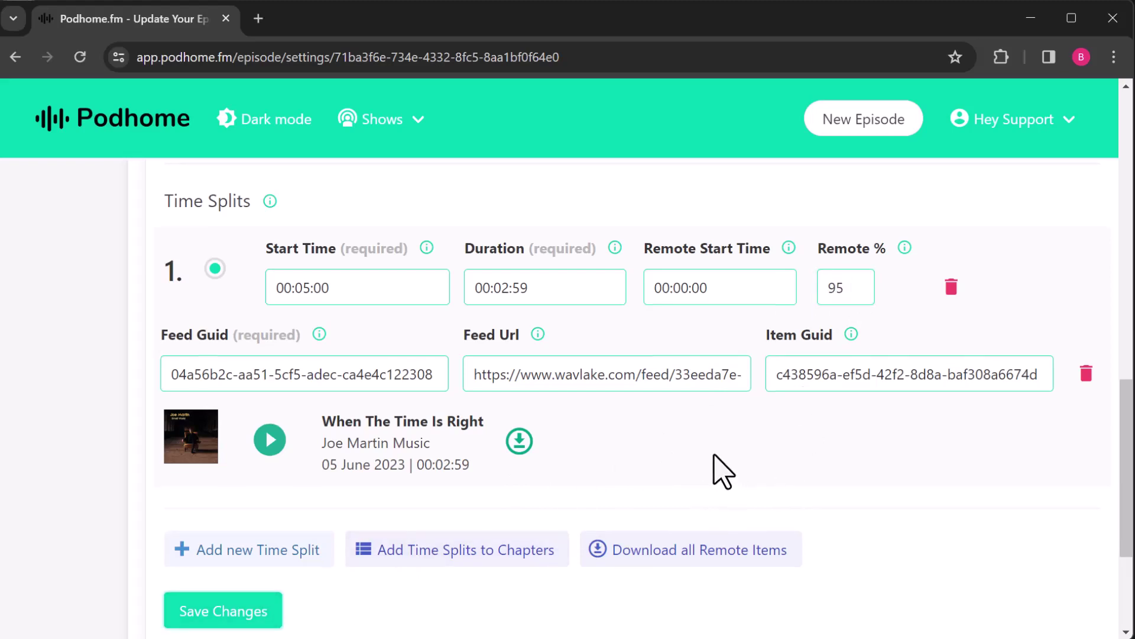
{"action": "scroll", "coordinate": [716, 469], "scroll_direction": "down", "scroll_amount": 1}
{"action": "scroll", "coordinate": [708, 438], "scroll_direction": "up", "scroll_amount": 1}
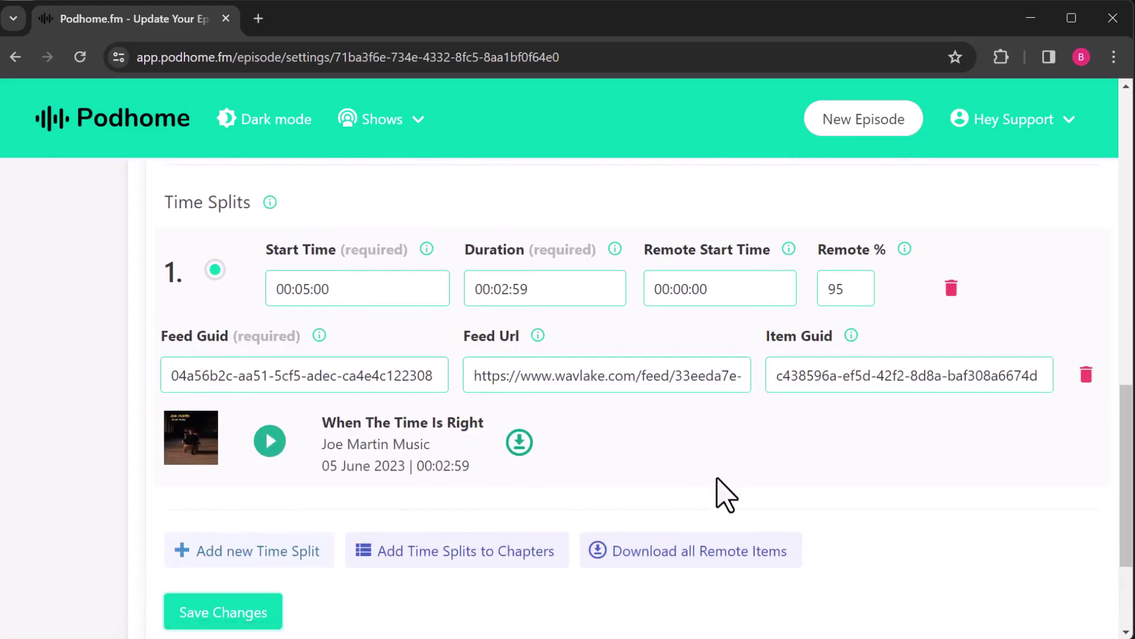
Step: Add a second time split with its start time set to 00:08:00
{"action": "left_click", "coordinate": [295, 558]}
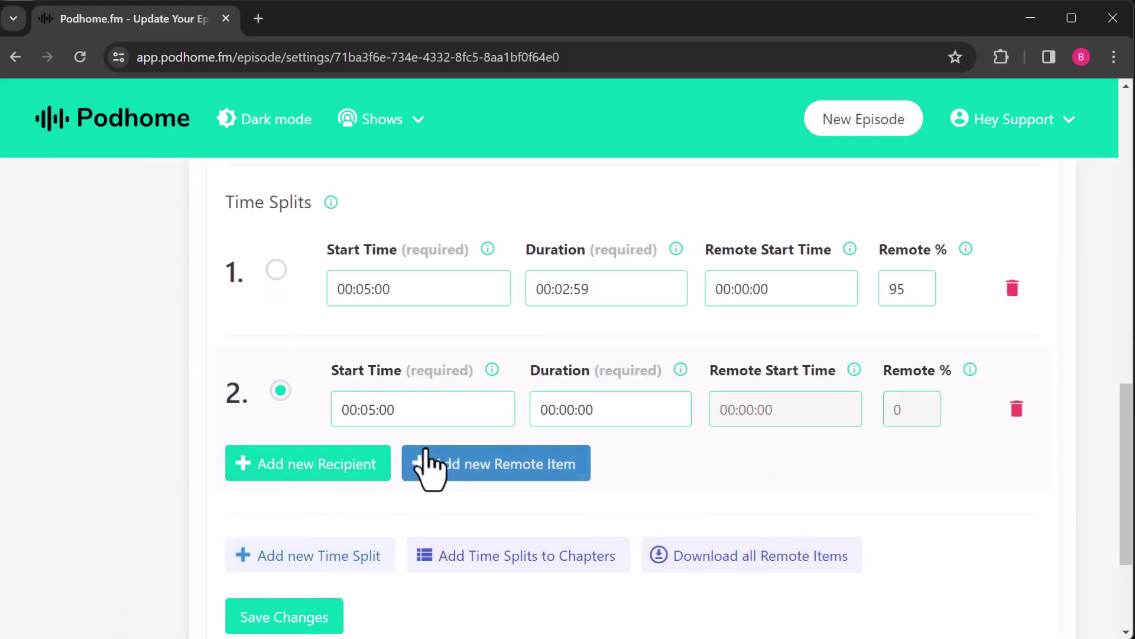
{"action": "left_click", "coordinate": [372, 410]}
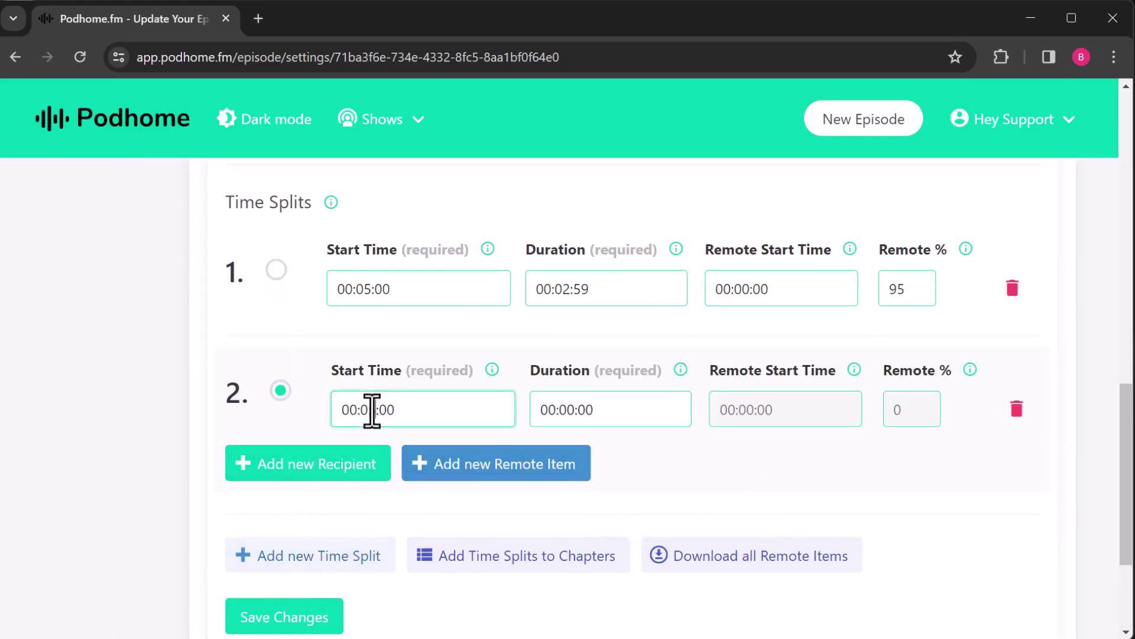
{"action": "type", "text": "5"}
Step: Search for the remote feed and link its Love Letter track to split 2
{"action": "left_click", "coordinate": [469, 466]}
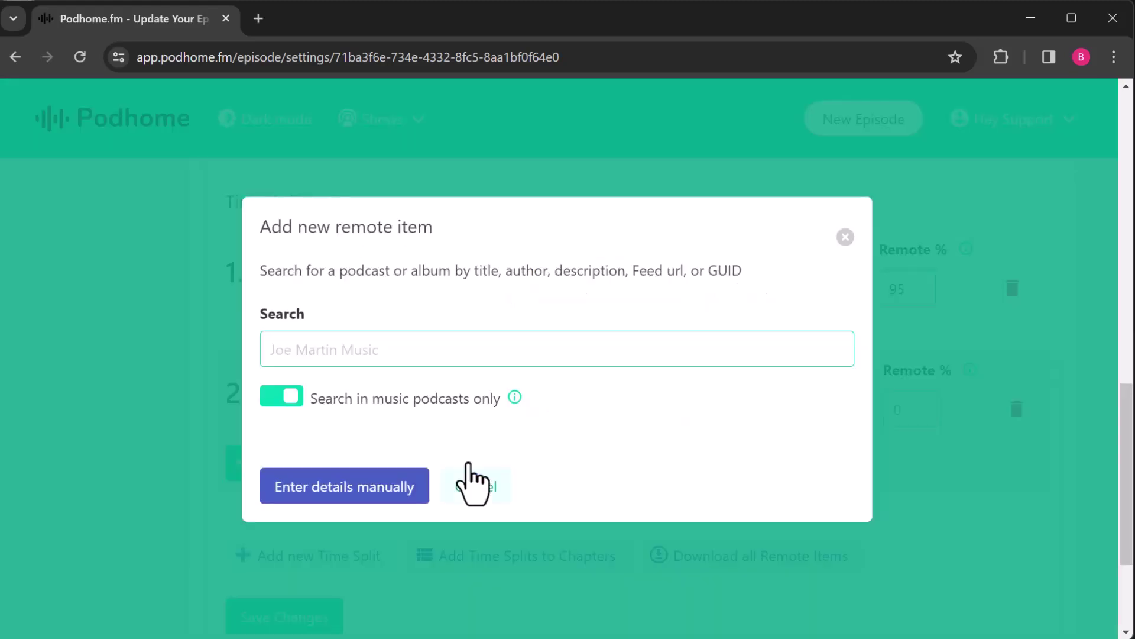
{"action": "left_click", "coordinate": [400, 354]}
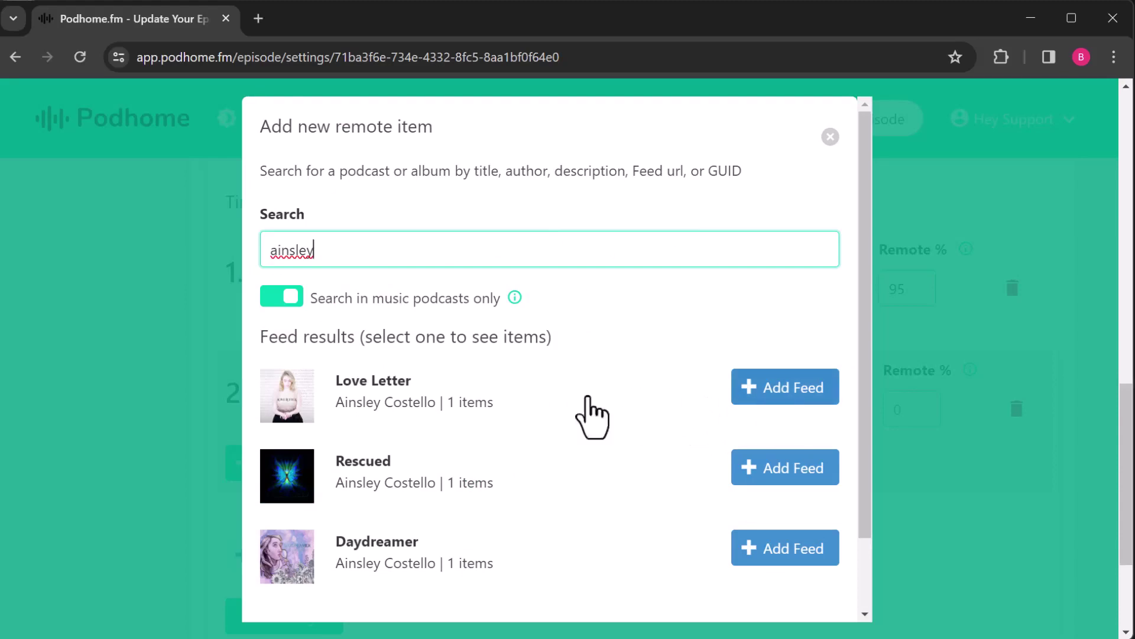
{"action": "left_click", "coordinate": [565, 425]}
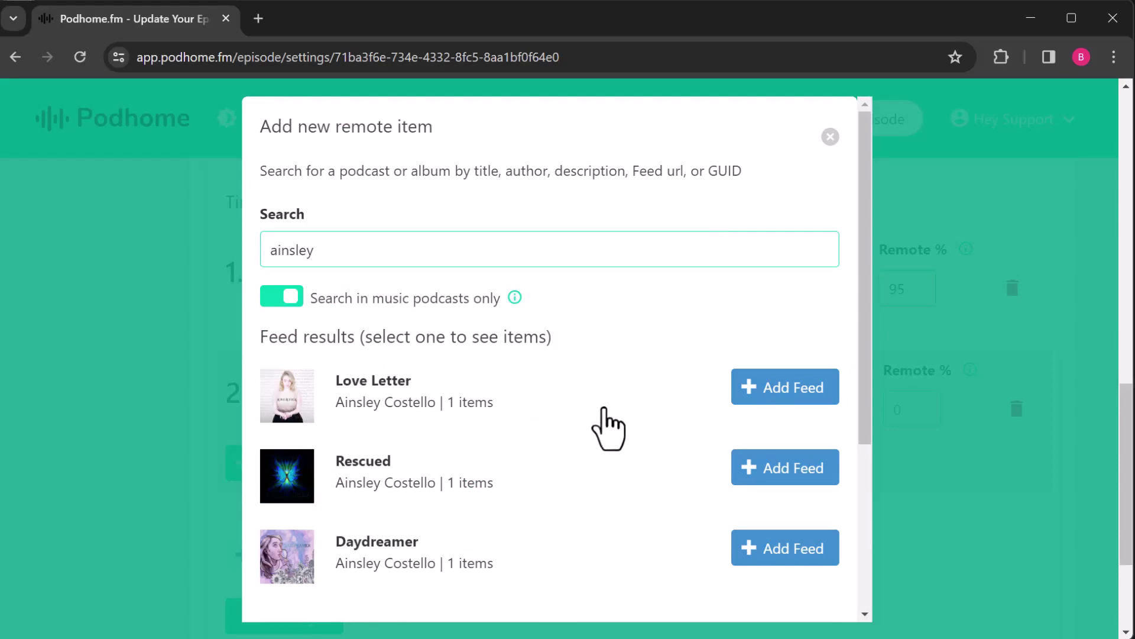
{"action": "scroll", "coordinate": [610, 428], "scroll_direction": "down", "scroll_amount": 3}
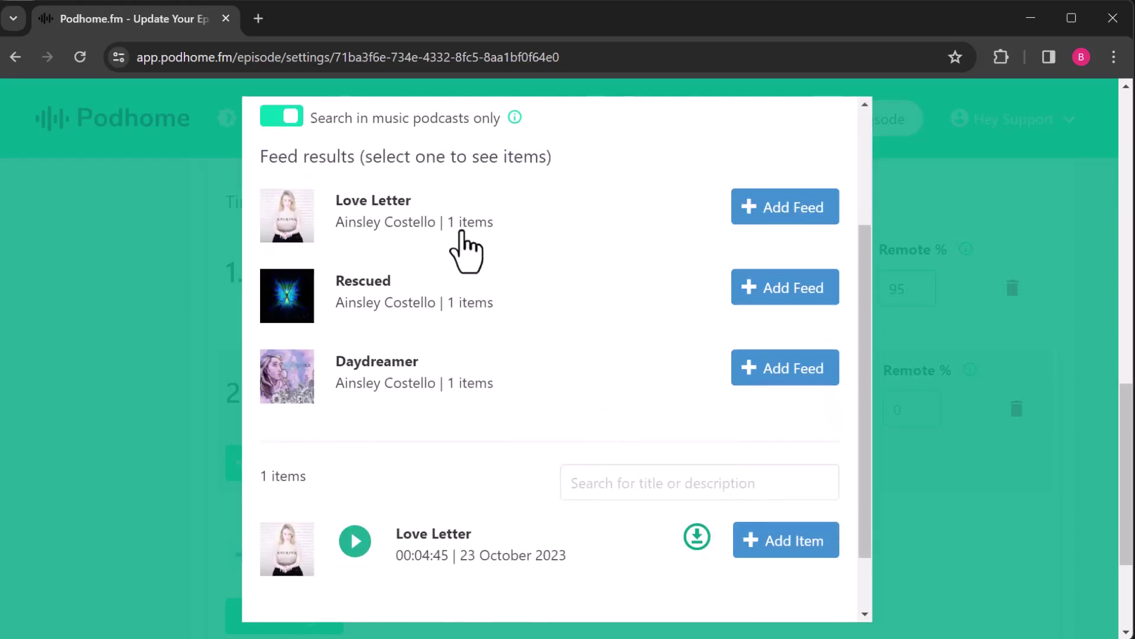
{"action": "scroll", "coordinate": [591, 284], "scroll_direction": "down", "scroll_amount": 2}
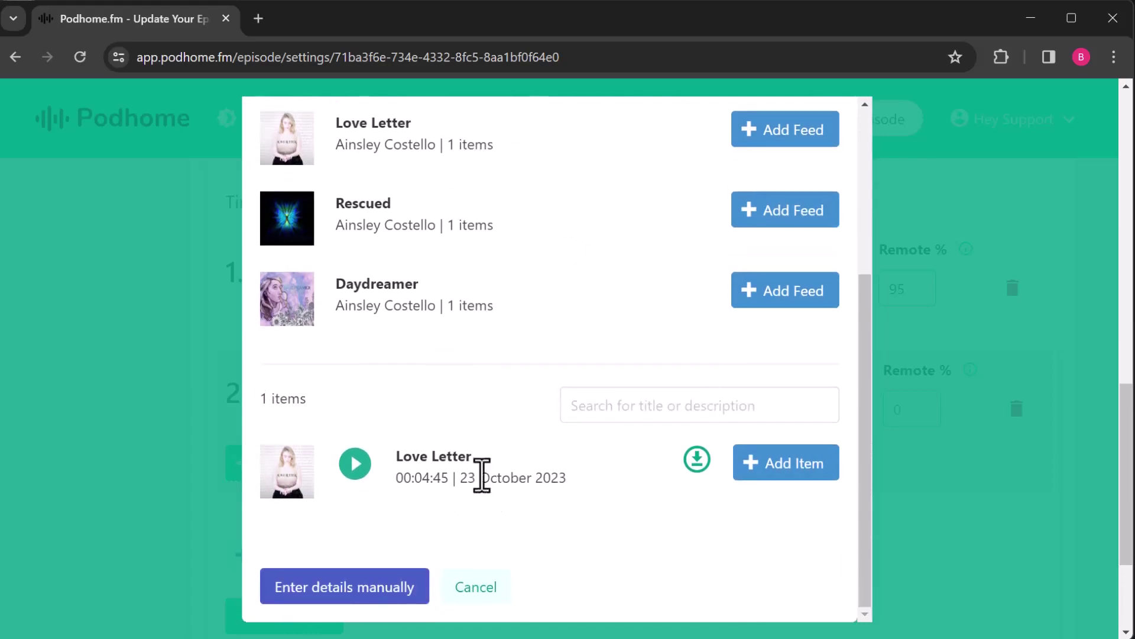
{"action": "left_click", "coordinate": [803, 465]}
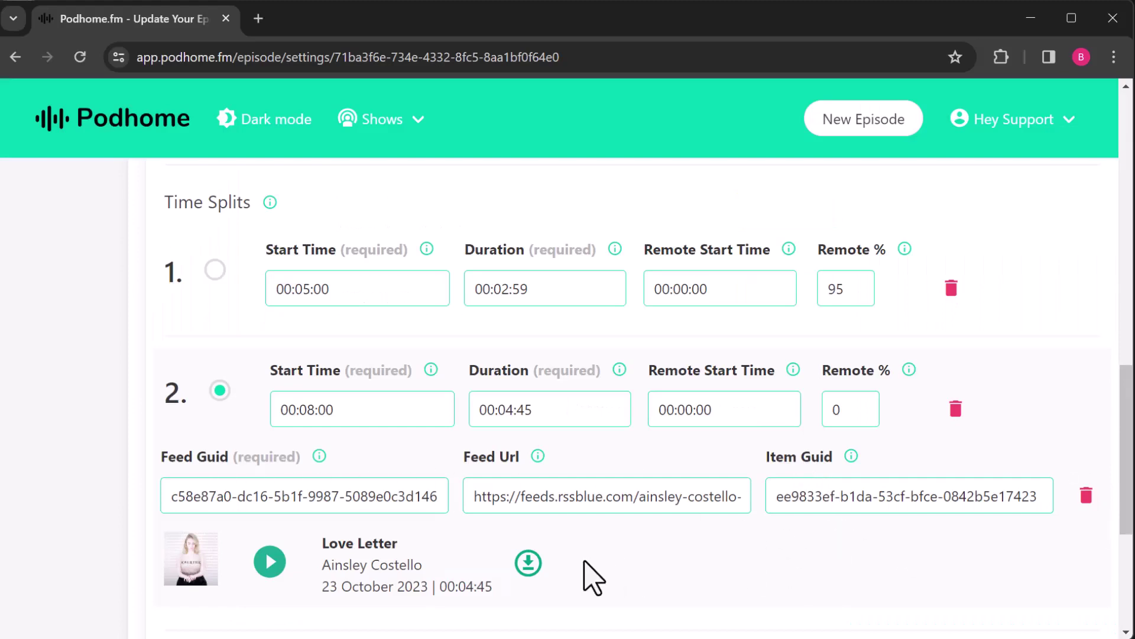
Step: Set split 2's Remote % to 95 and save the changes
{"action": "scroll", "coordinate": [591, 564], "scroll_direction": "down", "scroll_amount": 3}
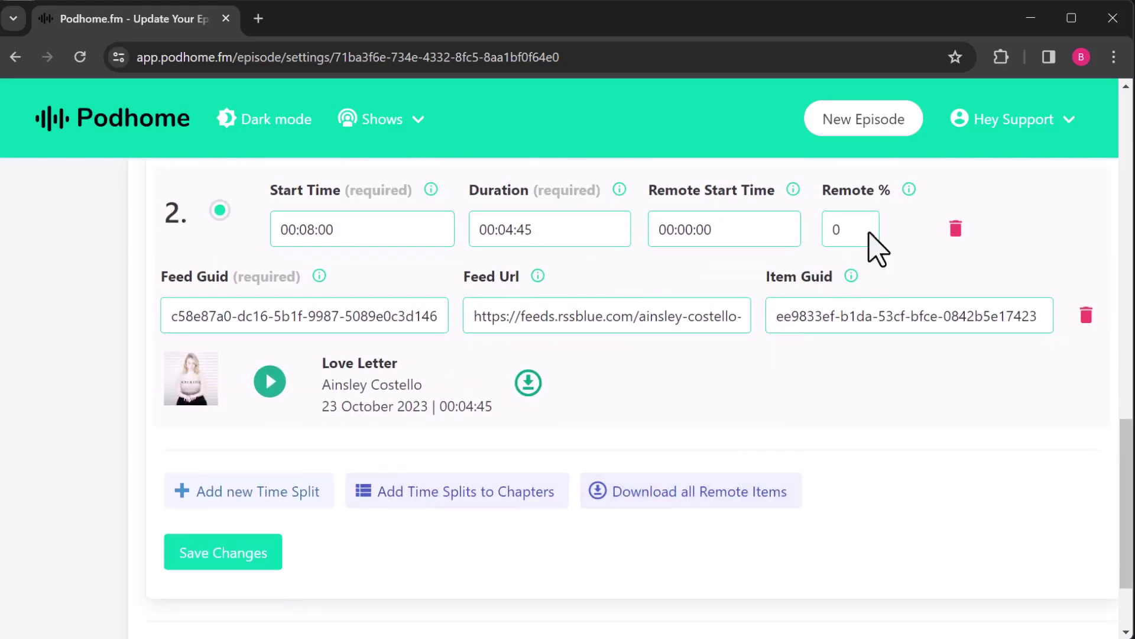
{"action": "left_click", "coordinate": [851, 231]}
{"action": "type", "text": "9"}
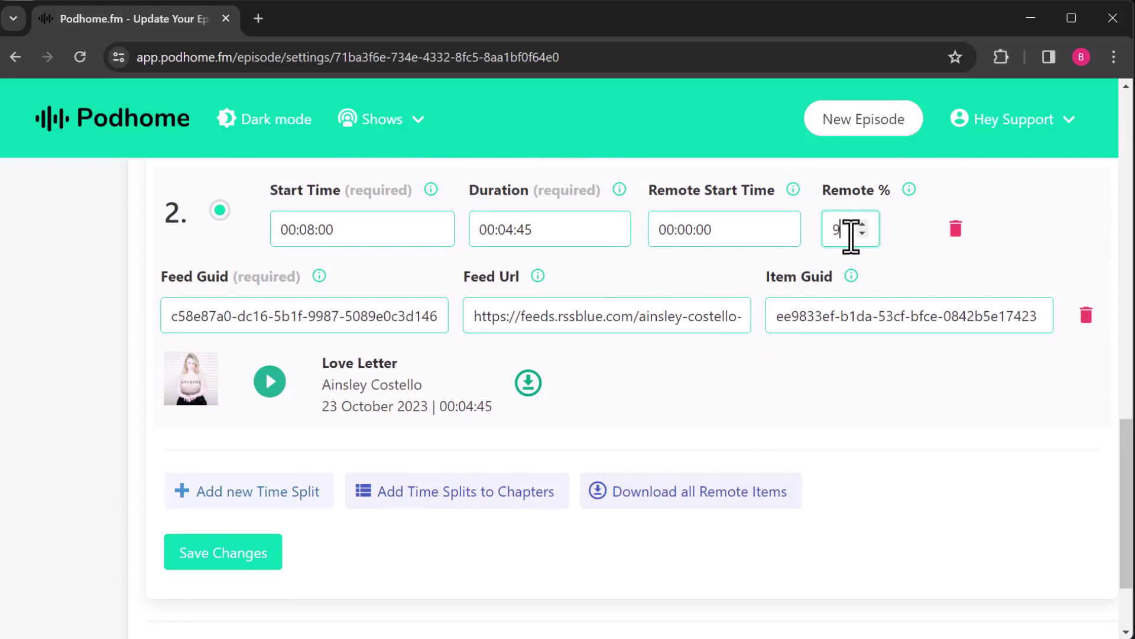
{"action": "type", "text": "5"}
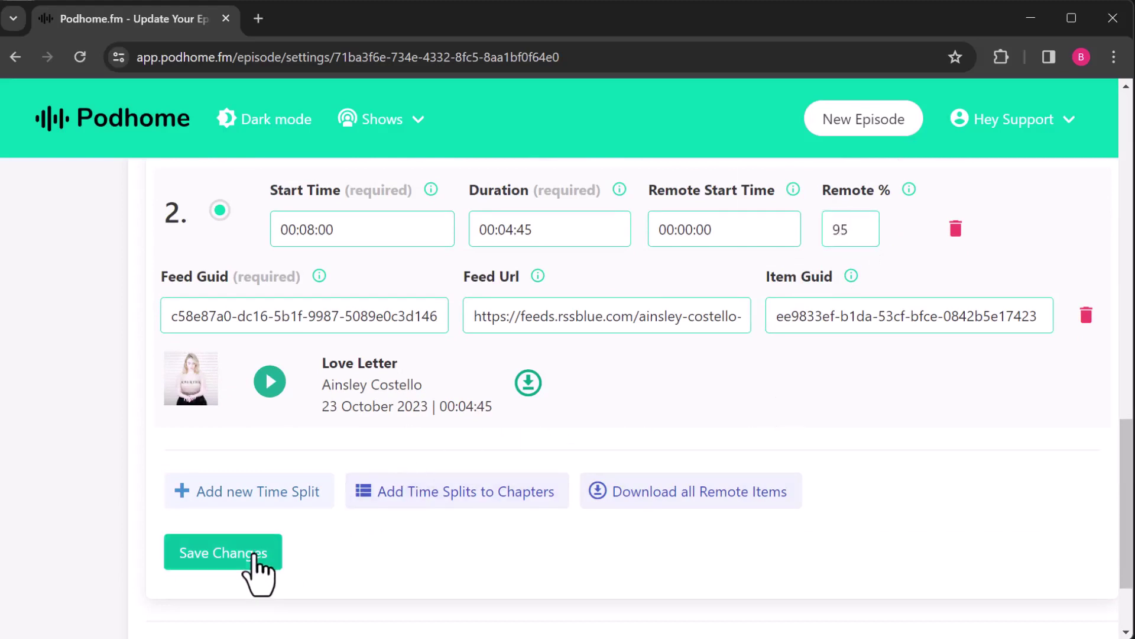
{"action": "left_click", "coordinate": [258, 562]}
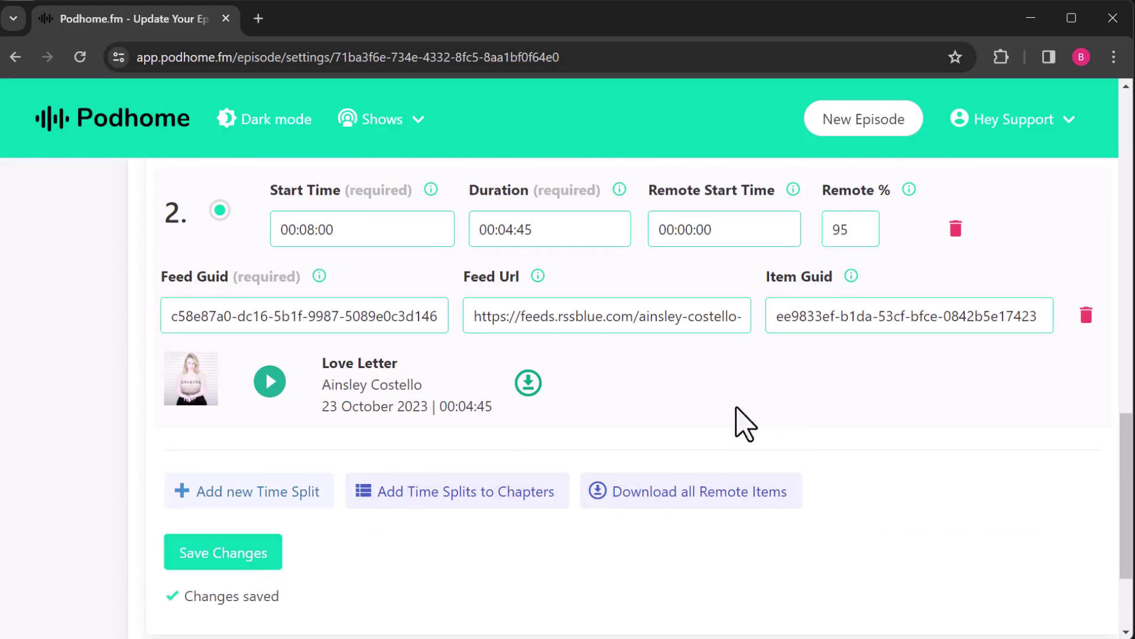
Step: Download all remote items as a 12,4 MB zip and open it from Chrome's downloads
{"action": "scroll", "coordinate": [733, 426], "scroll_direction": "up", "scroll_amount": 3}
{"action": "scroll", "coordinate": [697, 545], "scroll_direction": "down", "scroll_amount": 3}
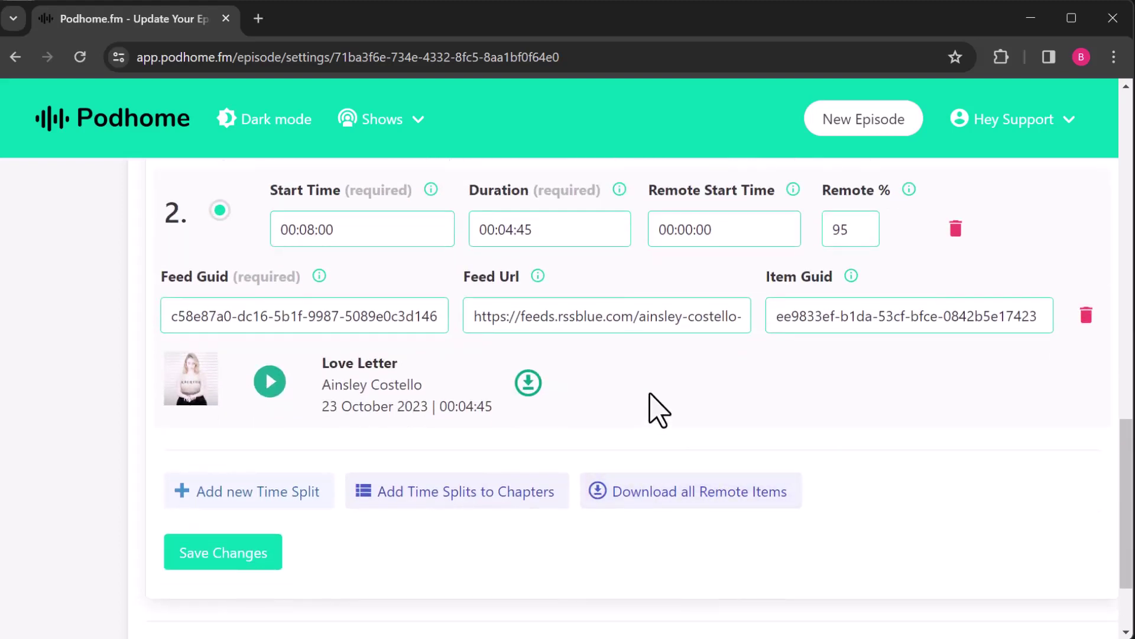
{"action": "left_click", "coordinate": [703, 500]}
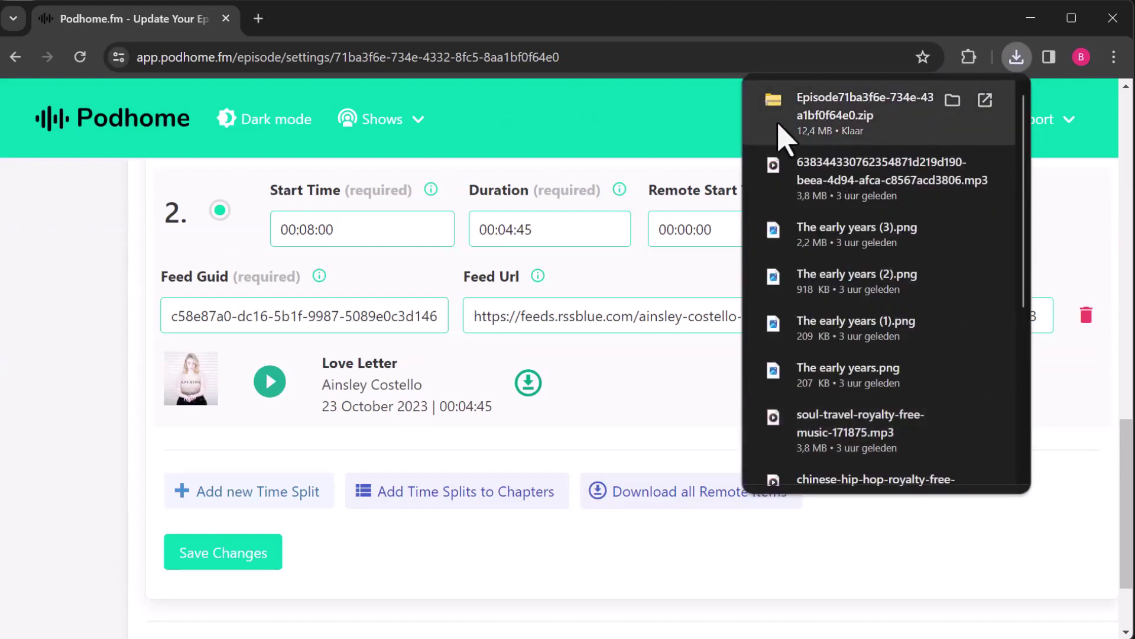
{"action": "left_click", "coordinate": [884, 121]}
Step: Confirm the zip holds two MP3 tracks by widening the Name column, then close the window
{"action": "double_click", "coordinate": [214, 165]}
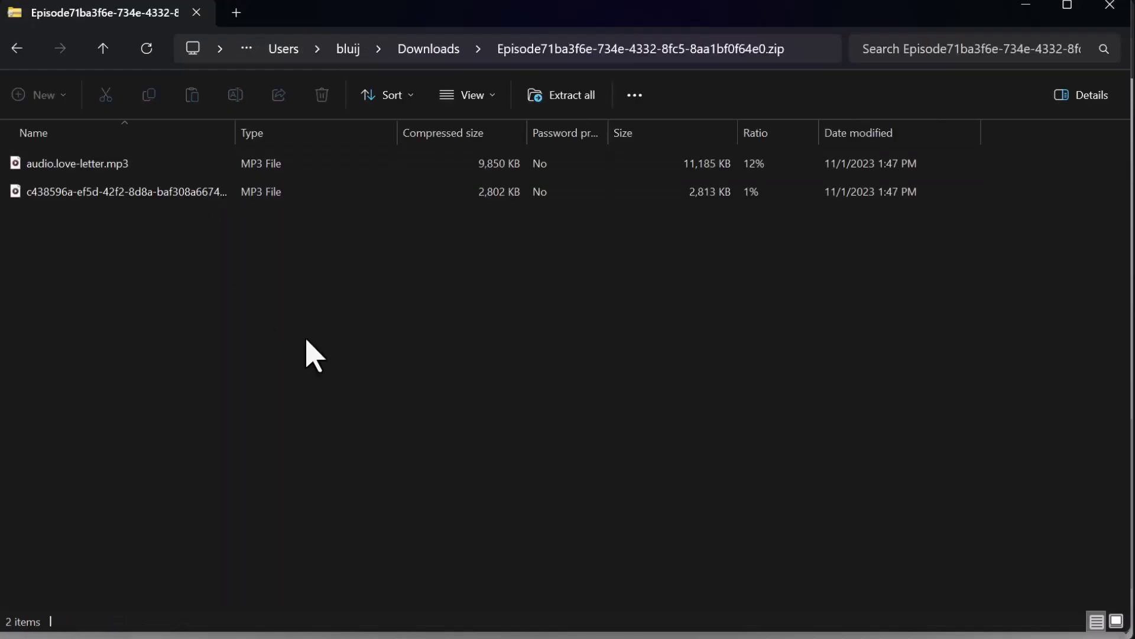
{"action": "left_click_drag", "start_coordinate": [235, 133], "coordinate": [330, 134]}
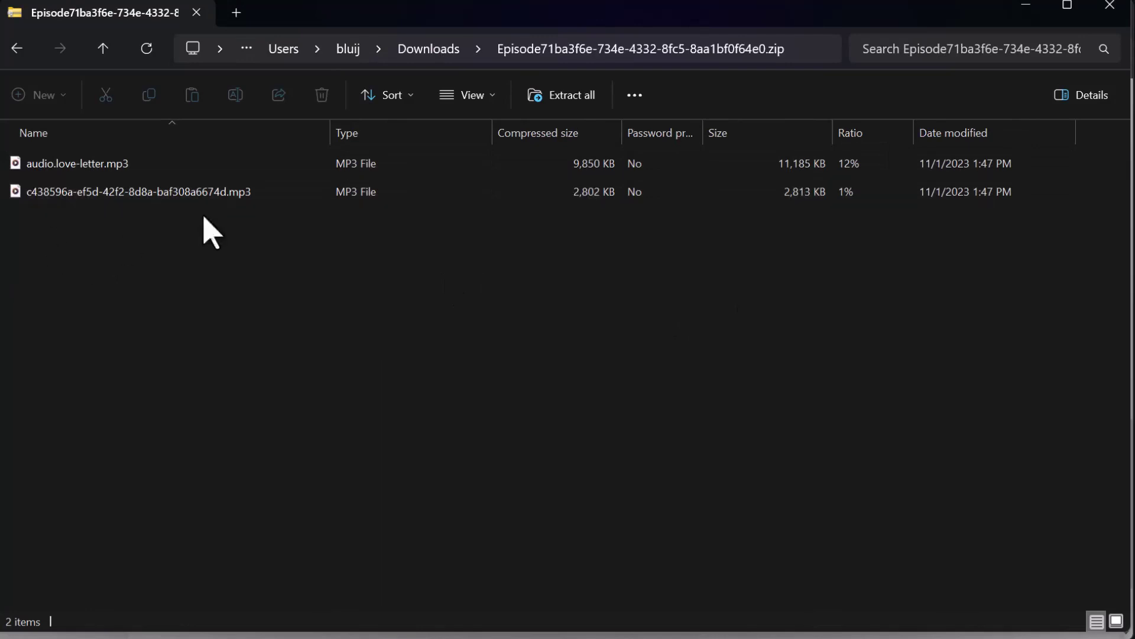
{"action": "left_click", "coordinate": [1098, 13]}
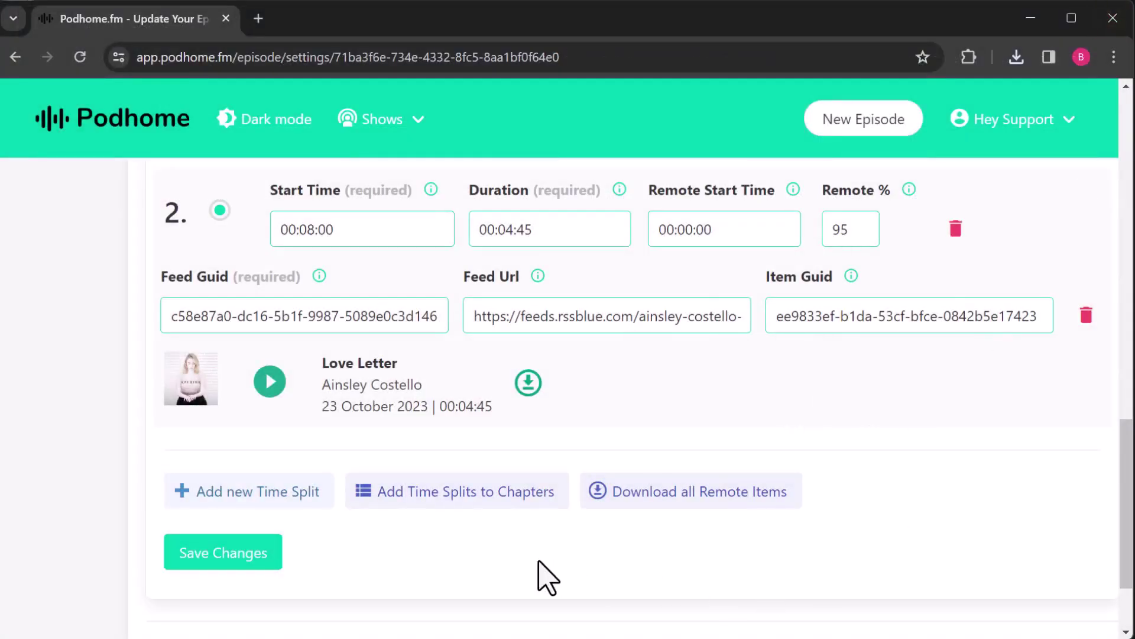
Step: Add the episode's time splits to its chapters without overriding existing chapters
{"action": "scroll", "coordinate": [553, 594], "scroll_direction": "up", "scroll_amount": 3}
{"action": "scroll", "coordinate": [548, 575], "scroll_direction": "down", "scroll_amount": 3}
{"action": "left_click", "coordinate": [465, 500]}
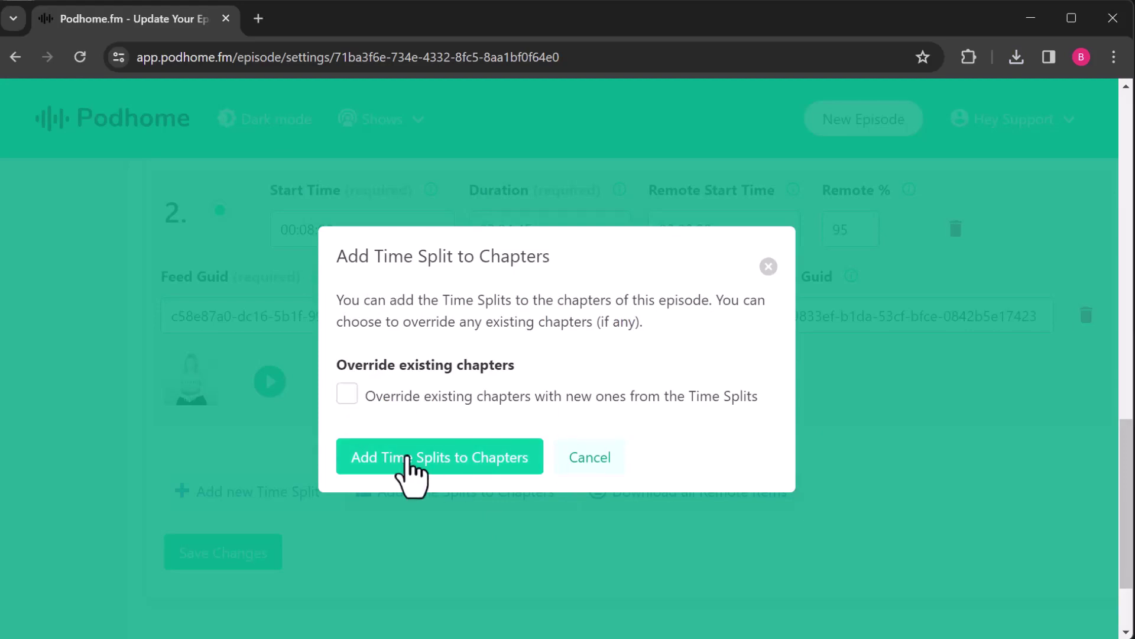
{"action": "left_click", "coordinate": [405, 458]}
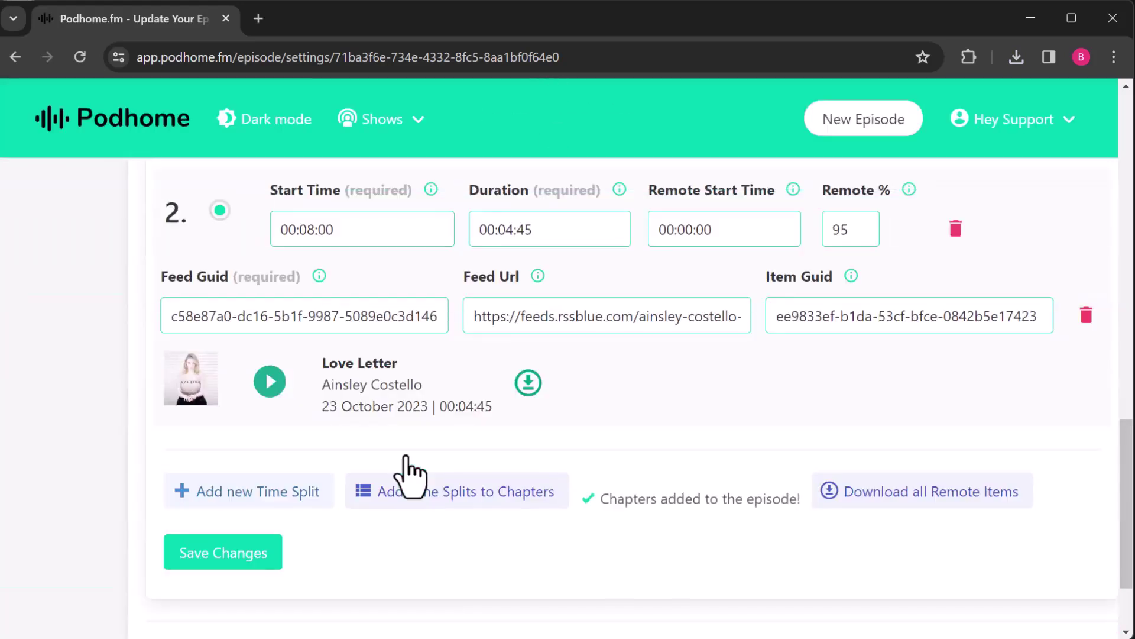
Step: Review the Chapters list: When The Time Is Right at 00:05:00 and Love Letter at 00:08:00, each with artwork
{"action": "scroll", "coordinate": [616, 477], "scroll_direction": "up", "scroll_amount": 5}
{"action": "scroll", "coordinate": [618, 502], "scroll_direction": "up", "scroll_amount": 8}
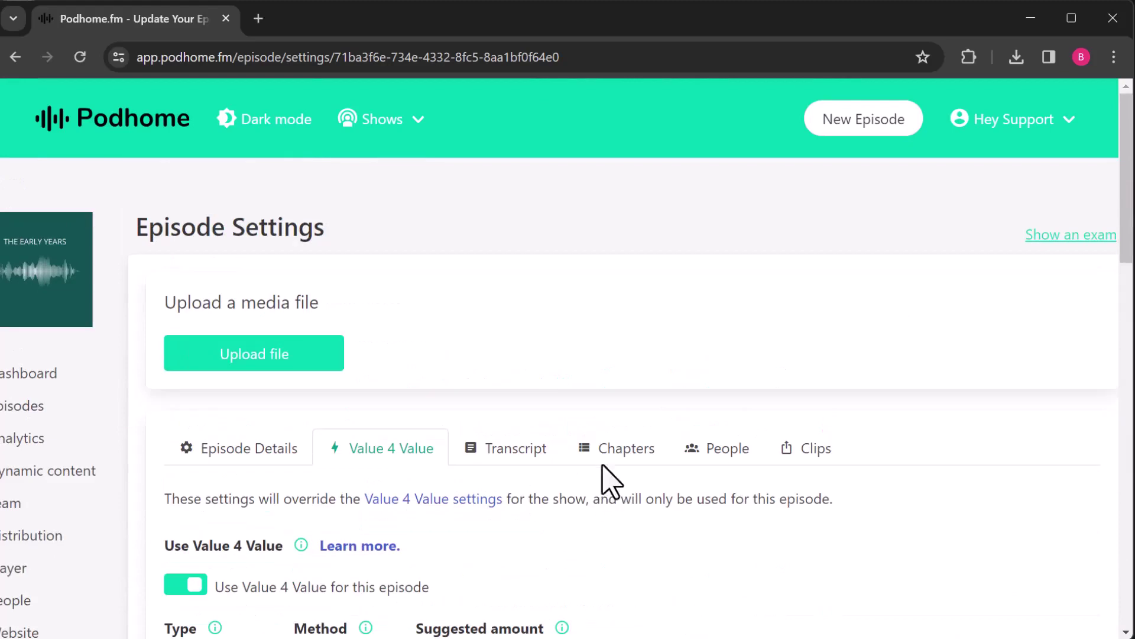
{"action": "left_click", "coordinate": [616, 458]}
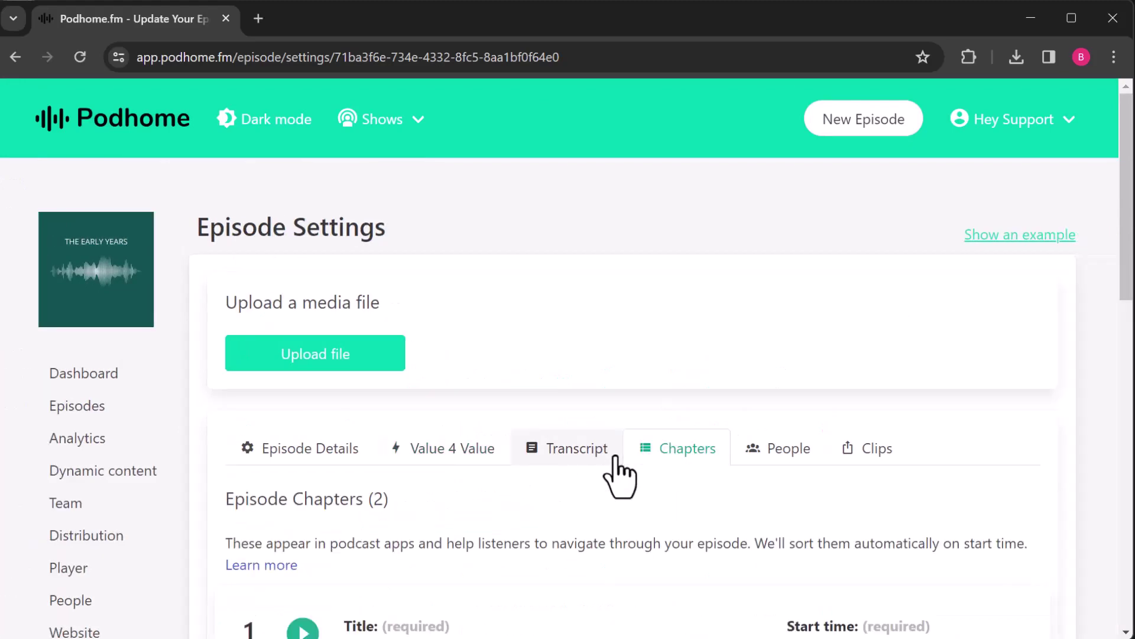
{"action": "scroll", "coordinate": [500, 526], "scroll_direction": "down", "scroll_amount": 3}
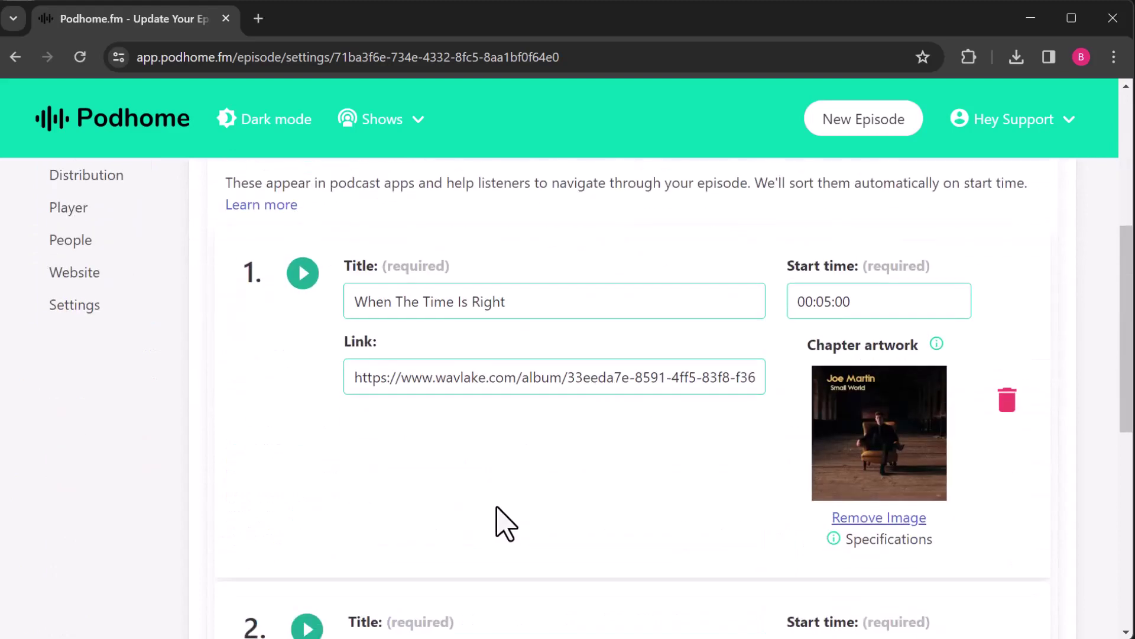
{"action": "scroll", "coordinate": [378, 373], "scroll_direction": "up", "scroll_amount": 2}
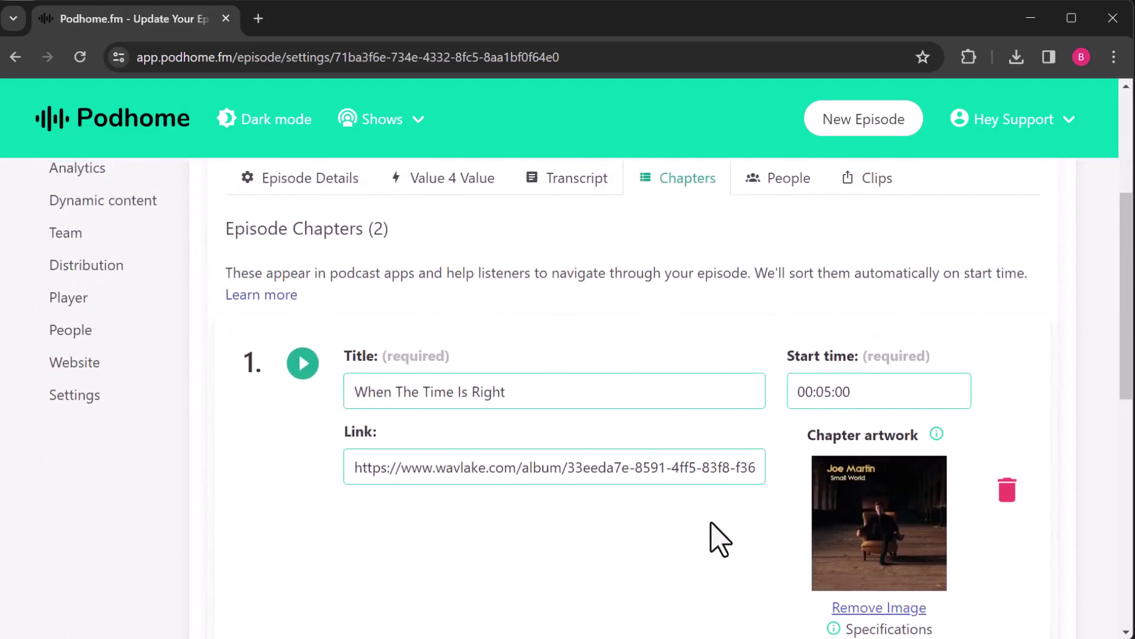
{"action": "scroll", "coordinate": [710, 535], "scroll_direction": "down", "scroll_amount": 2}
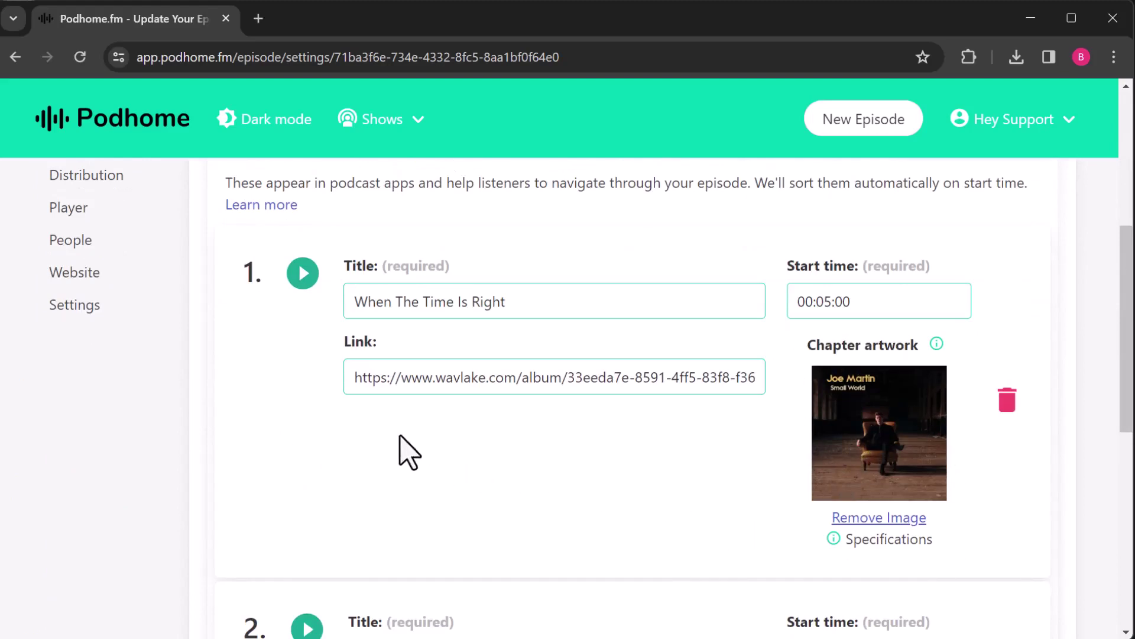
{"action": "scroll", "coordinate": [459, 496], "scroll_direction": "down", "scroll_amount": 5}
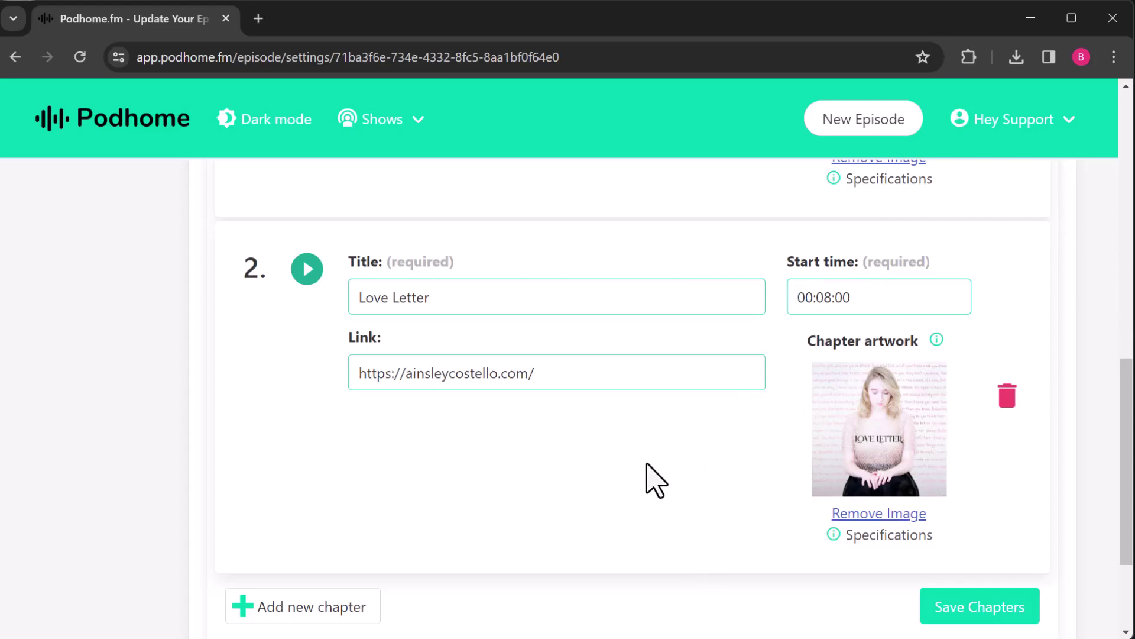
{"action": "scroll", "coordinate": [532, 455], "scroll_direction": "up", "scroll_amount": 4}
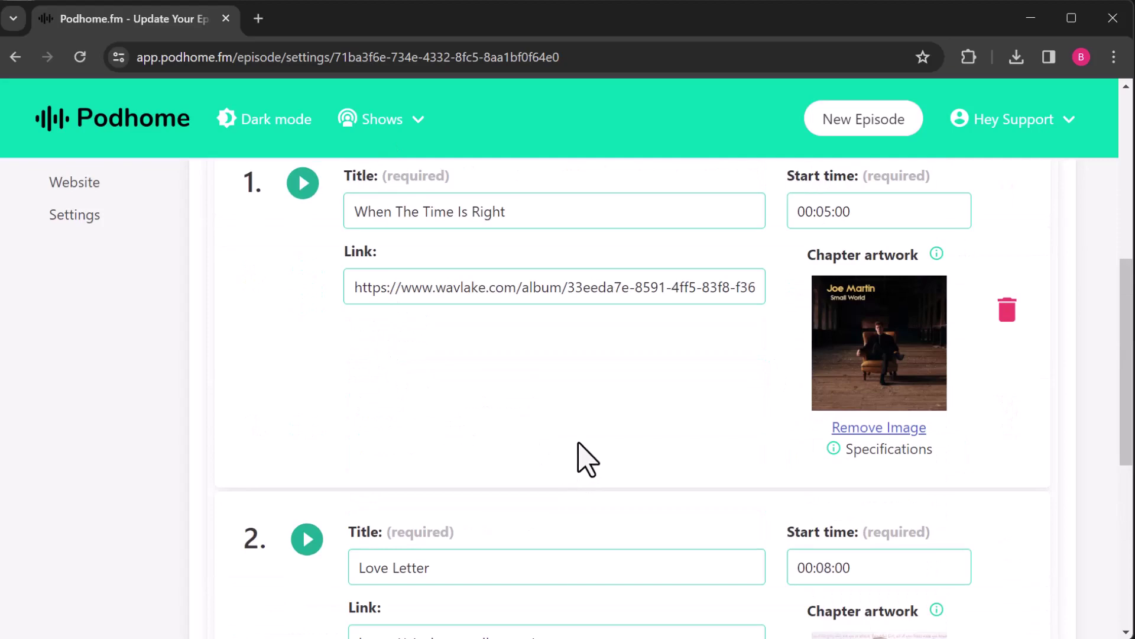
{"action": "scroll", "coordinate": [587, 459], "scroll_direction": "down", "scroll_amount": 4}
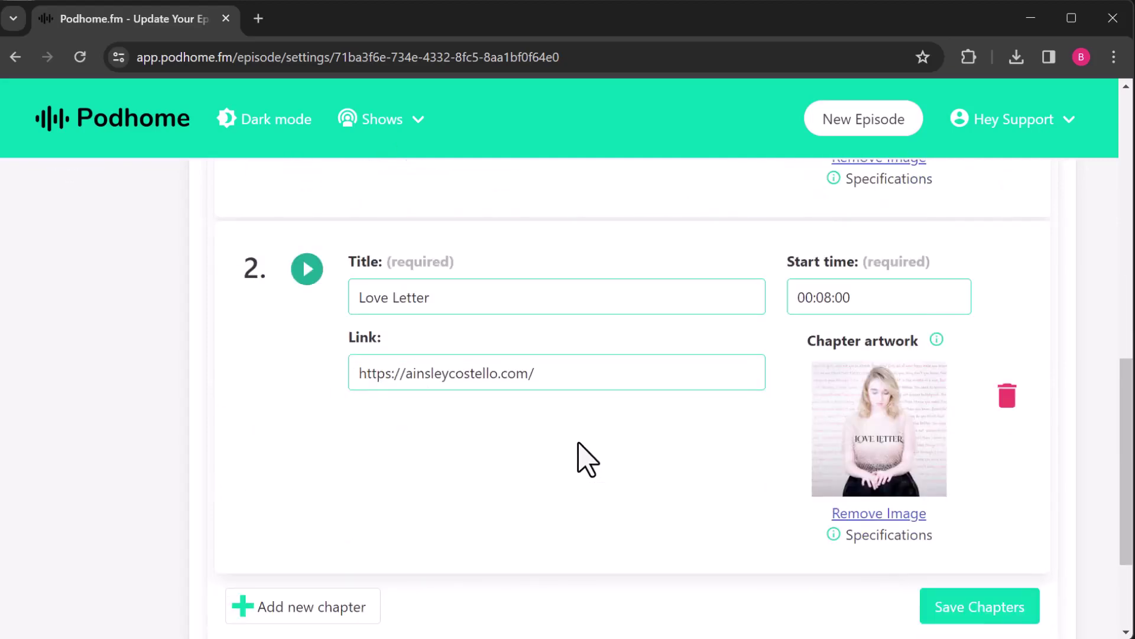